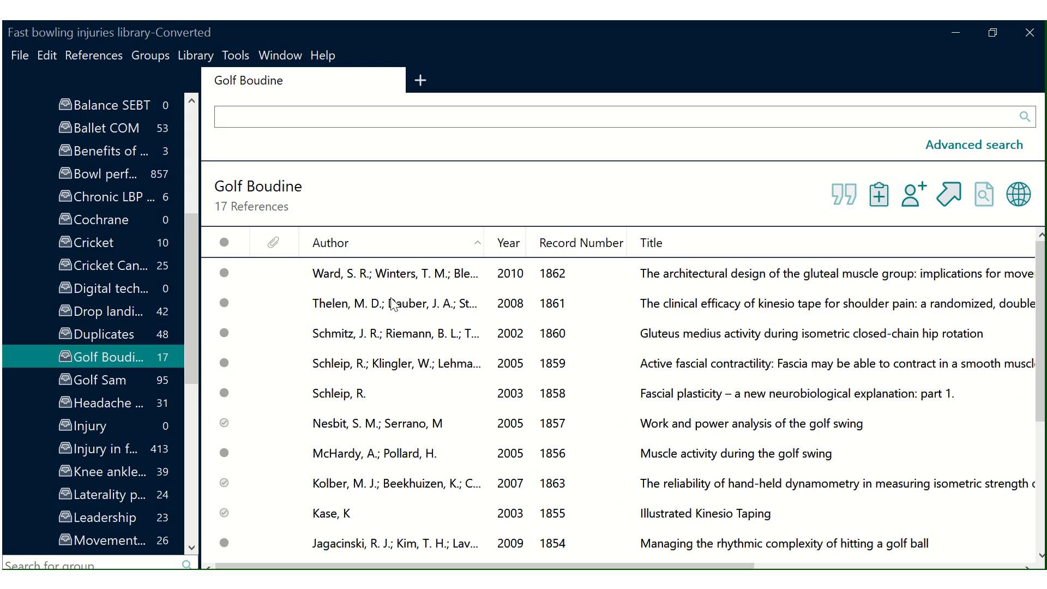
Make Tab Delimited the current output style.
click(247, 58)
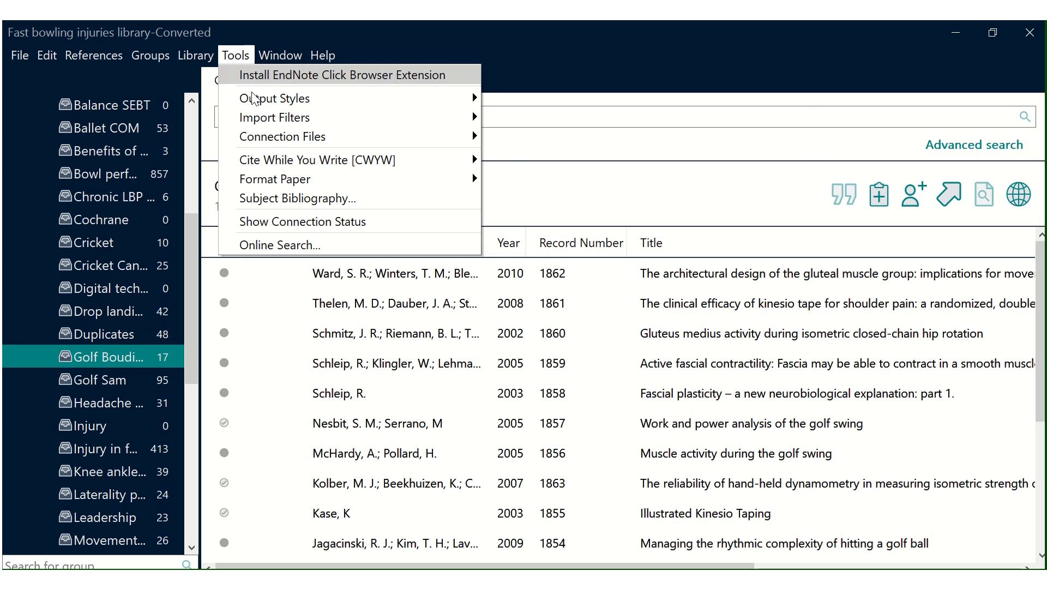
mouse_move(253, 100)
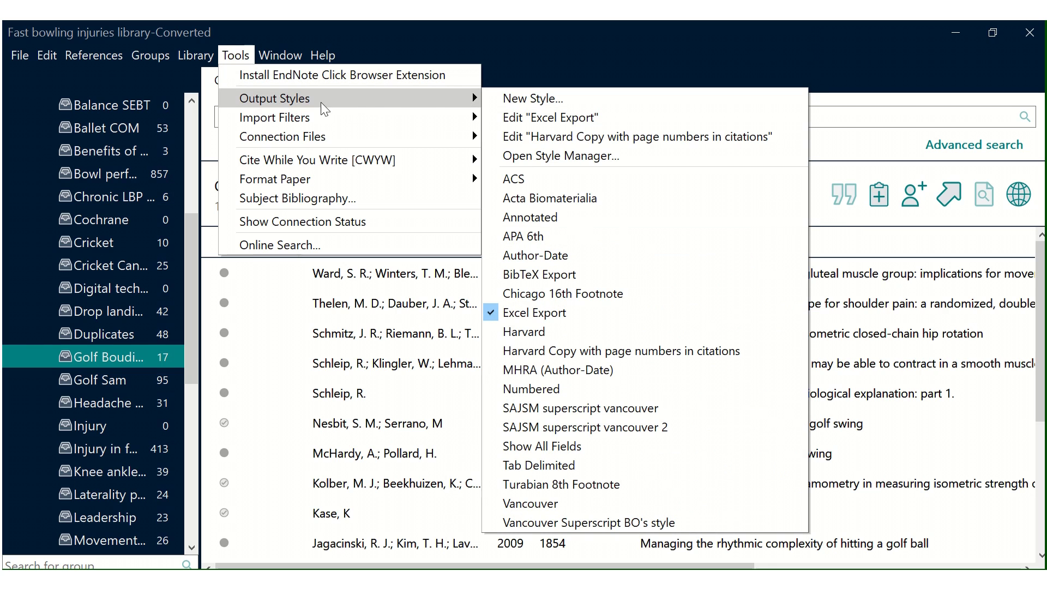
click(575, 465)
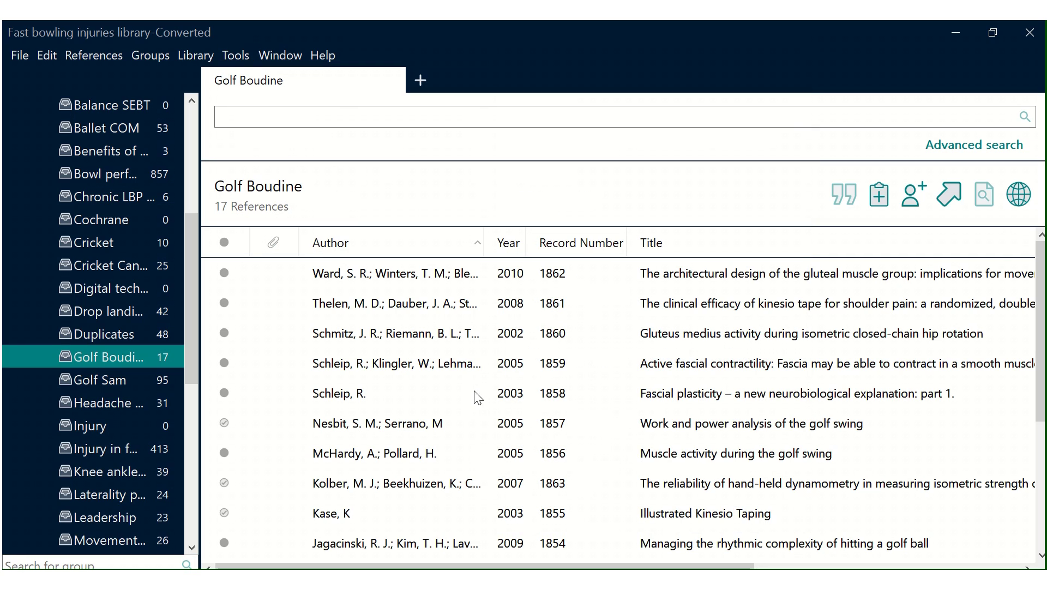
click(223, 59)
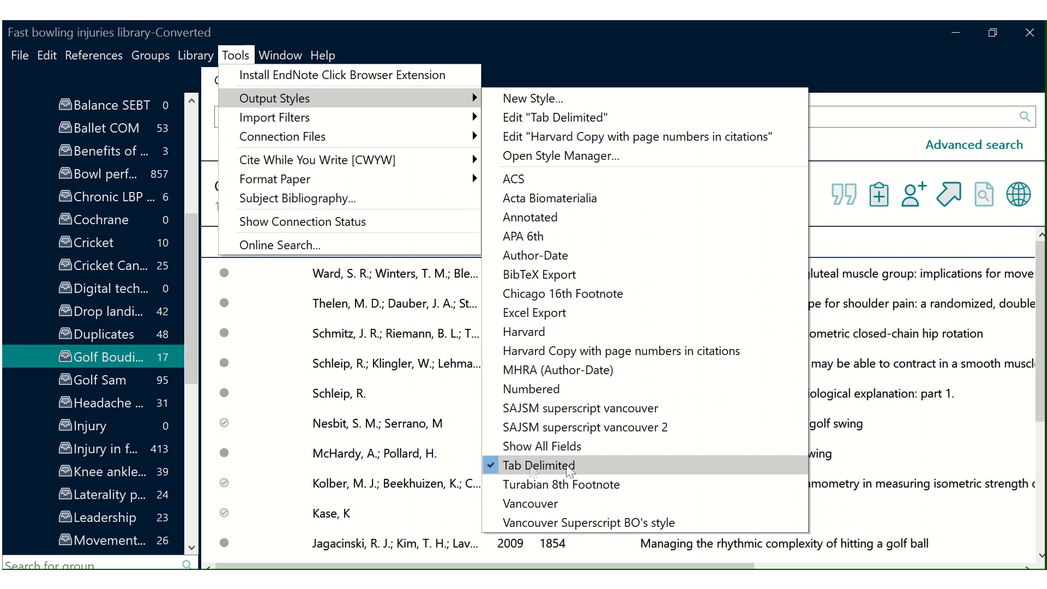
click(376, 335)
Copy the six references from Jagacinski to Evans as formatted references.
scroll(376, 335, down, 3)
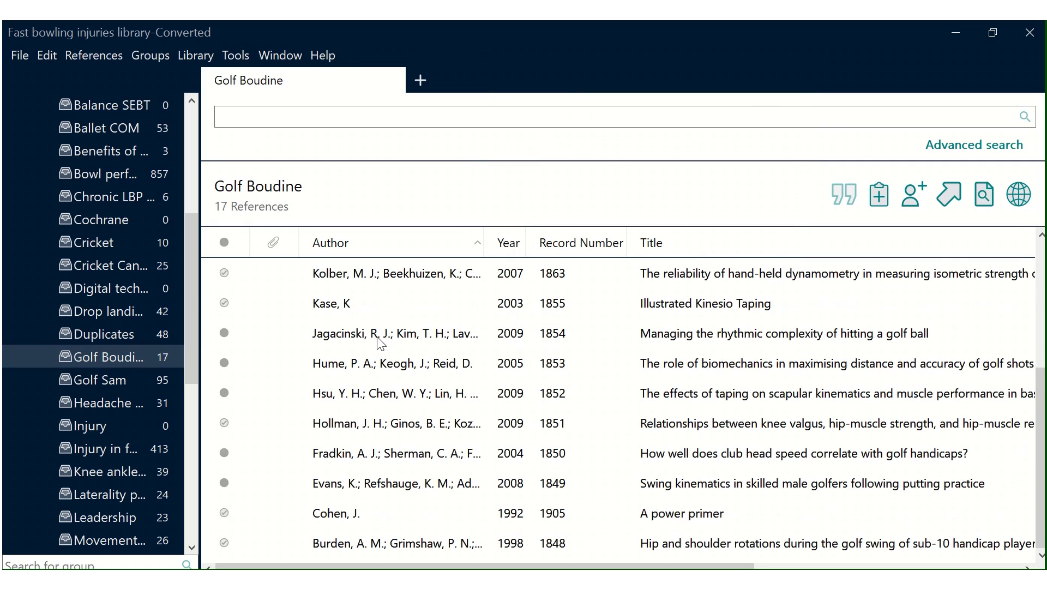
click(381, 338)
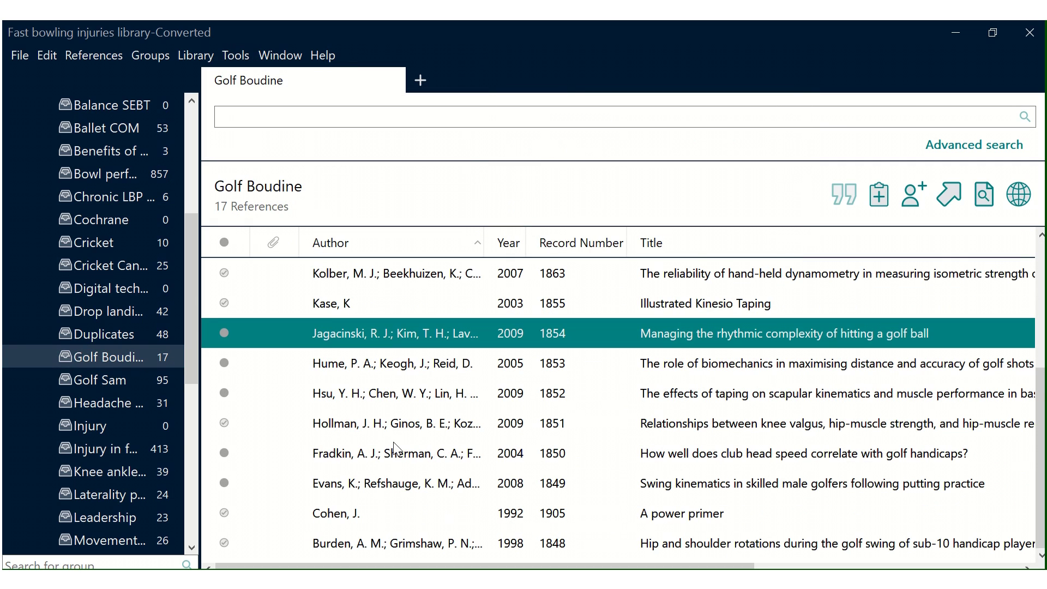
shift+click(399, 485)
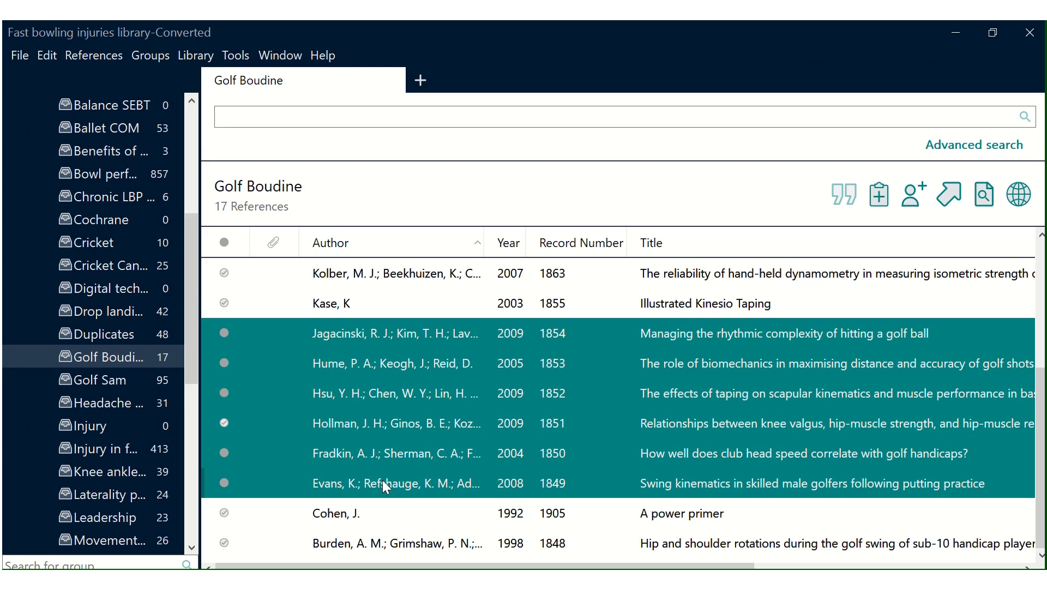
right_click(382, 405)
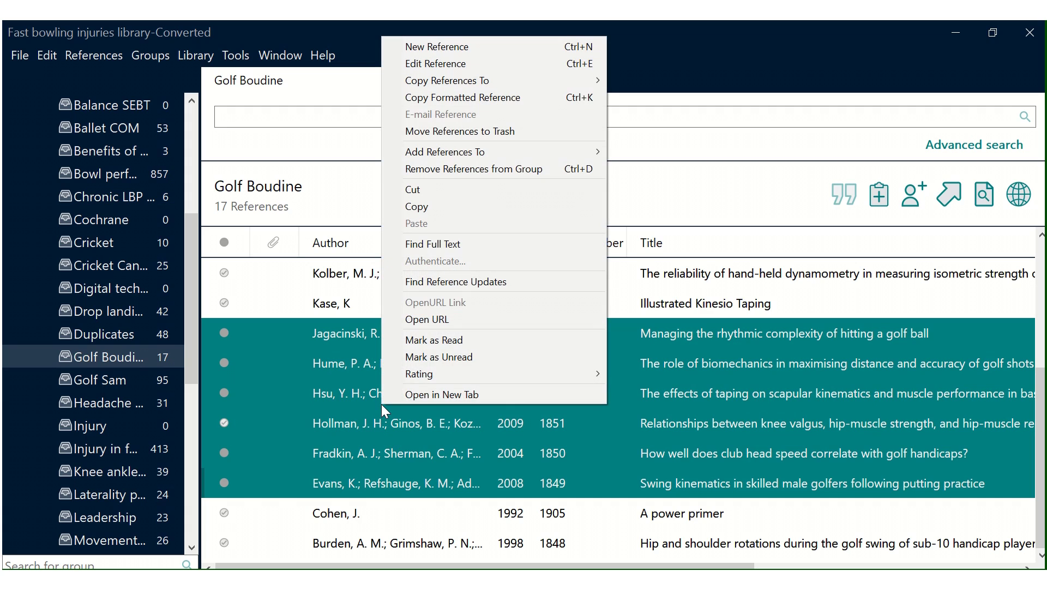
click(460, 97)
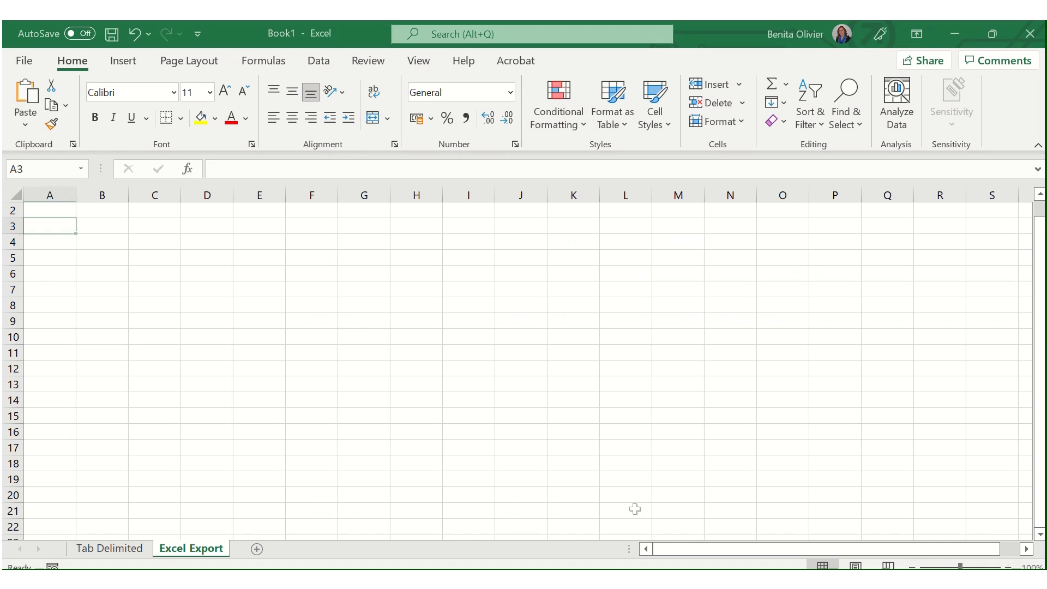
Paste the references at A2 of the Tab Delimited sheet, keeping source formatting.
click(114, 546)
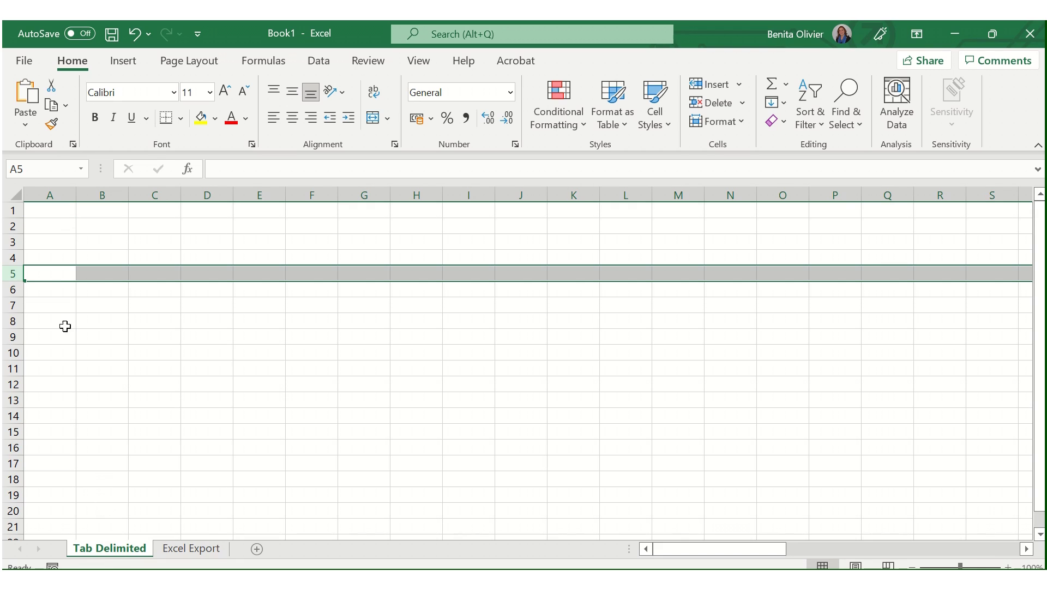
click(50, 228)
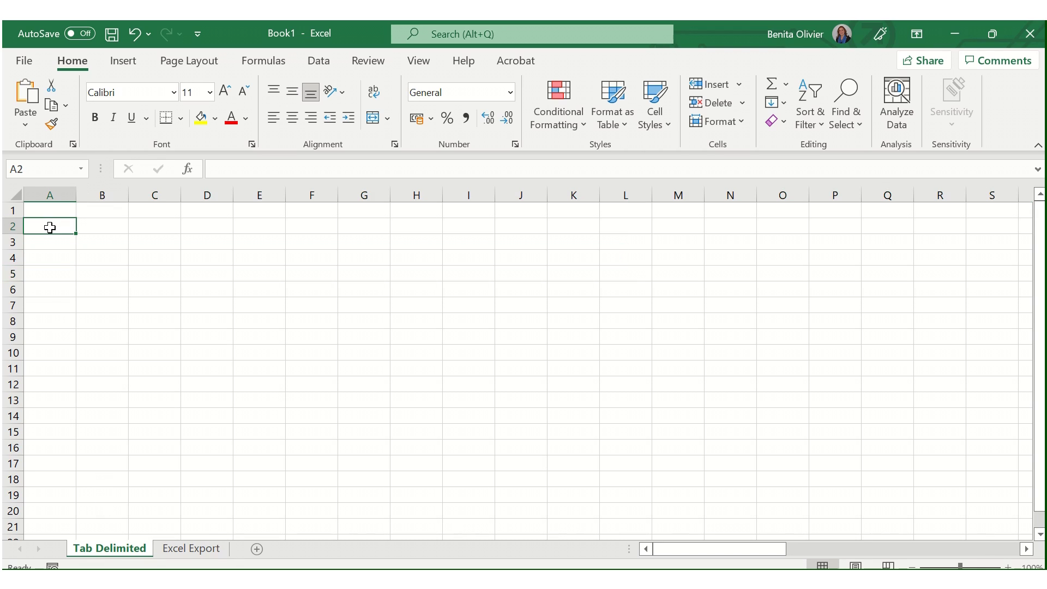
right_click(50, 228)
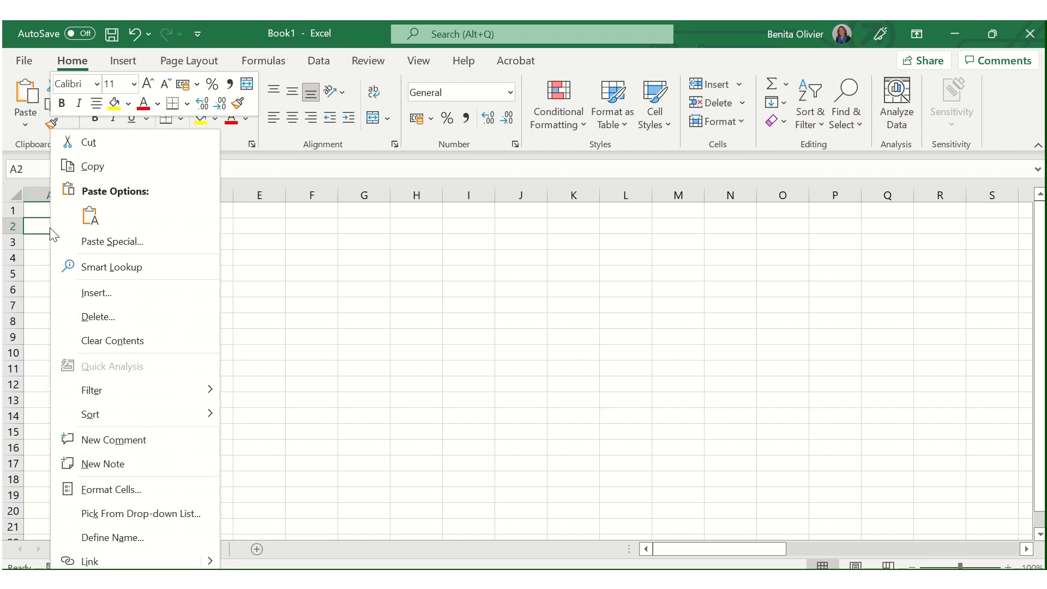
click(90, 216)
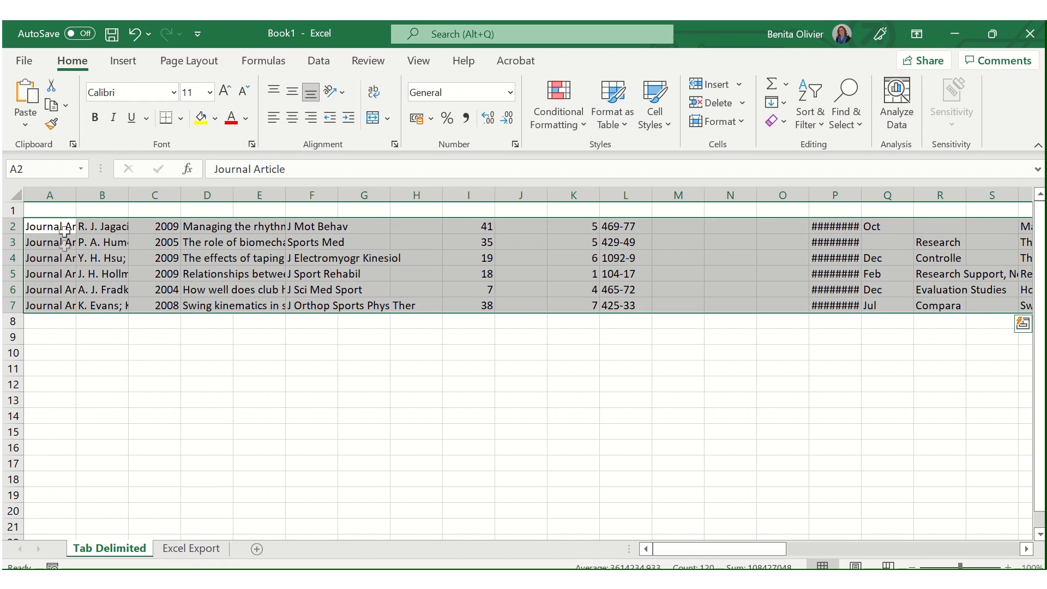
Inspect the pasted author, year, title and journal cells in B5 and C2 to F2.
click(101, 226)
click(106, 277)
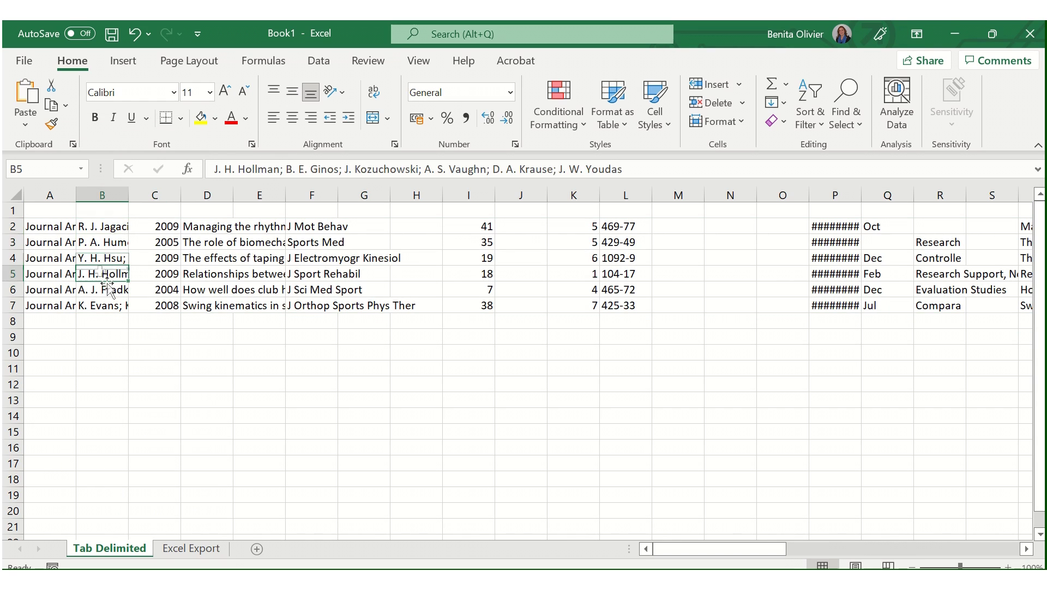
click(153, 227)
click(216, 226)
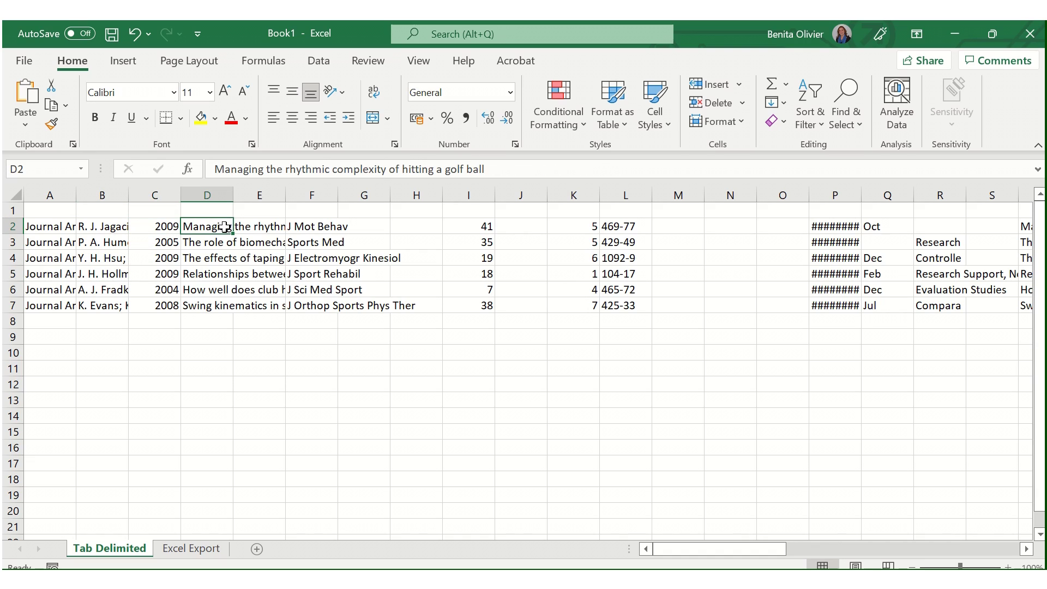
click(265, 225)
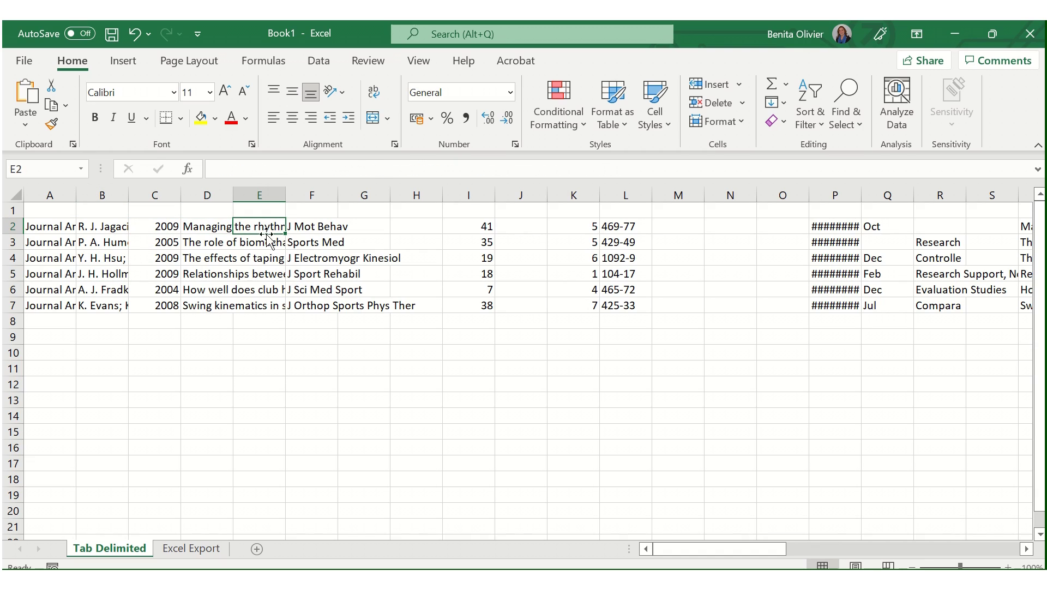
click(301, 228)
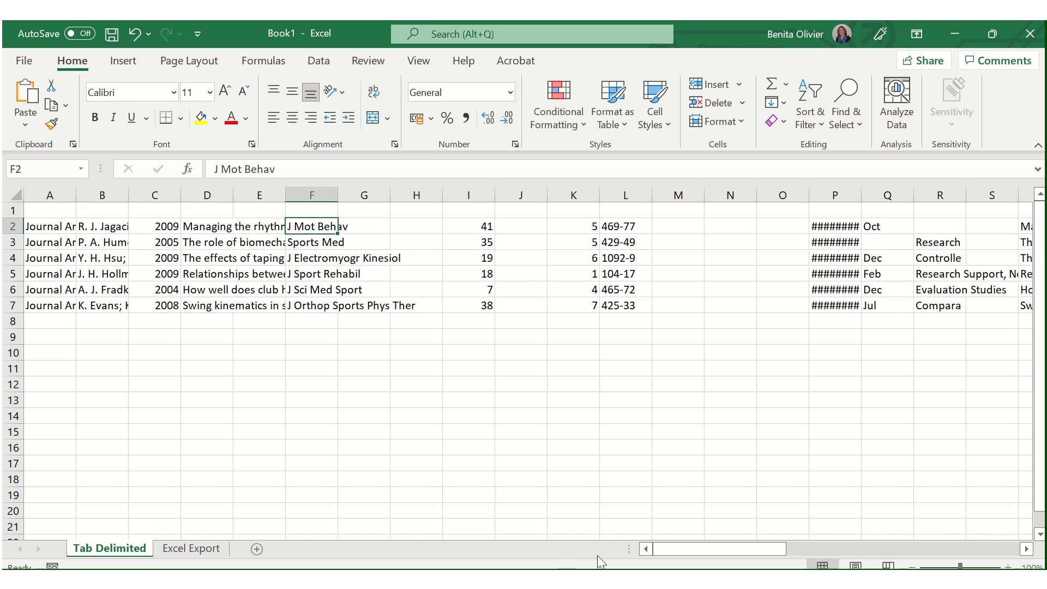
mouse_move(678, 549)
mouse_down()
mouse_move(851, 547)
mouse_move(670, 564)
mouse_up()
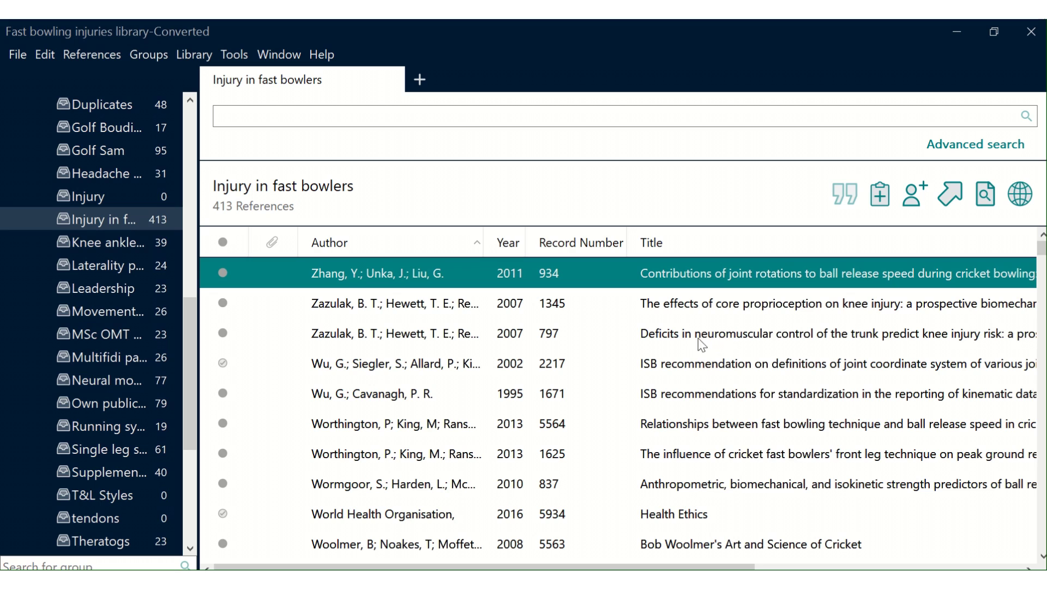
Create a new untitled output style and add a Journal Article bibliography template.
click(235, 55)
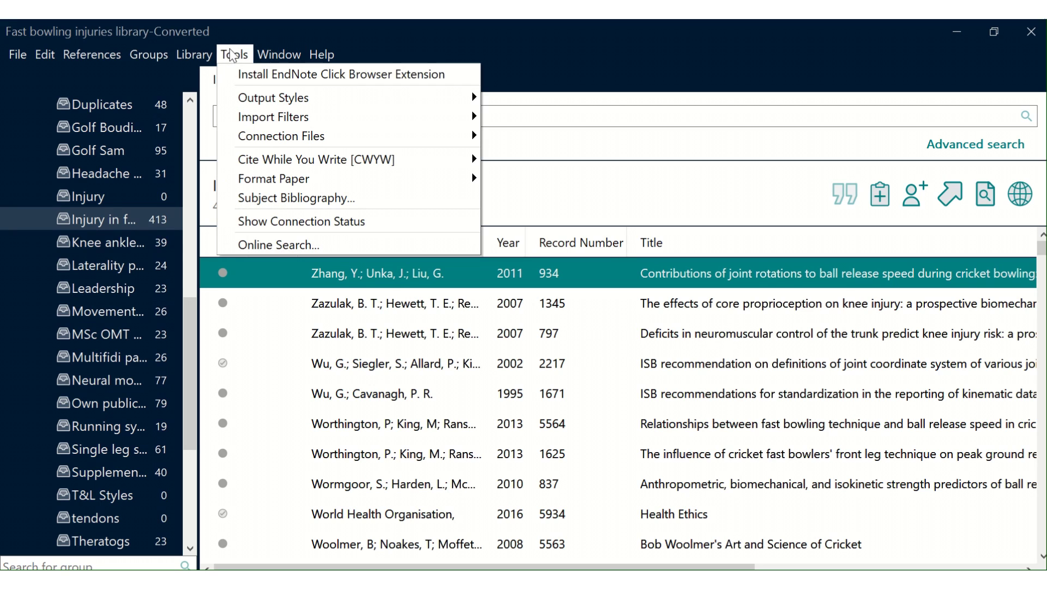
mouse_move(246, 103)
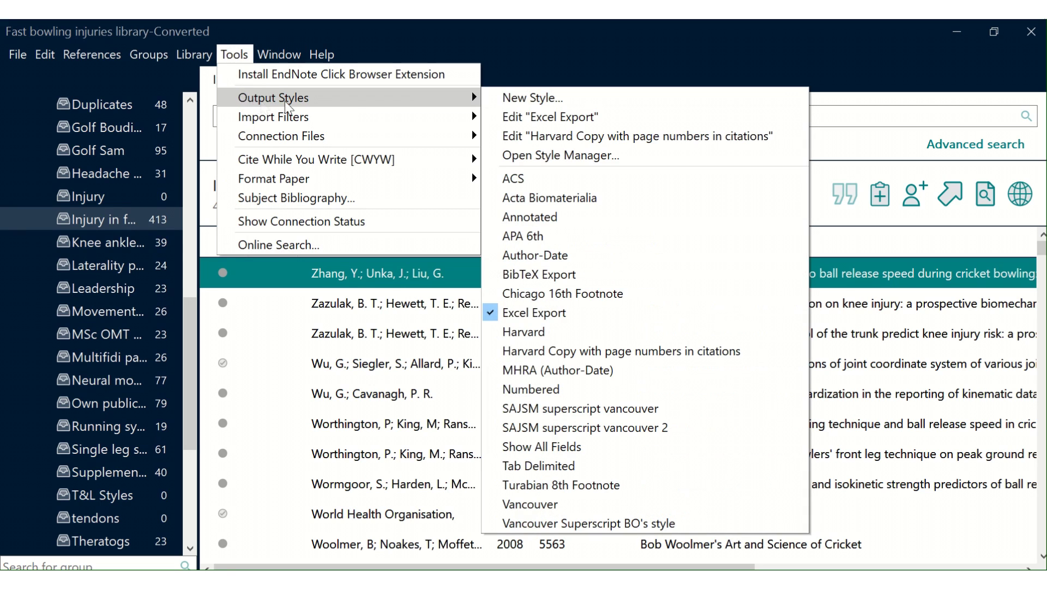
click(560, 96)
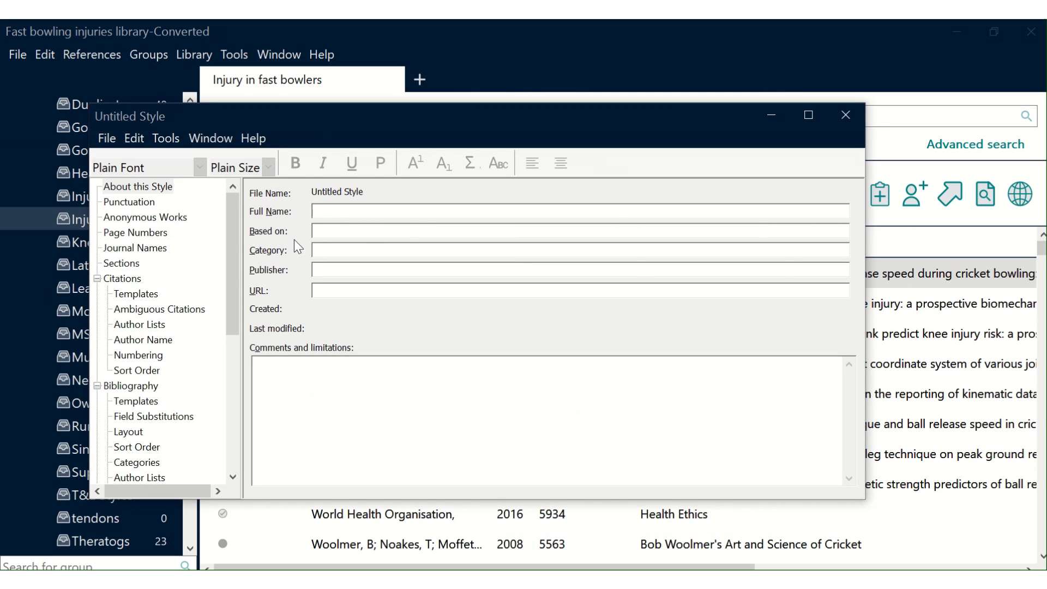
click(139, 401)
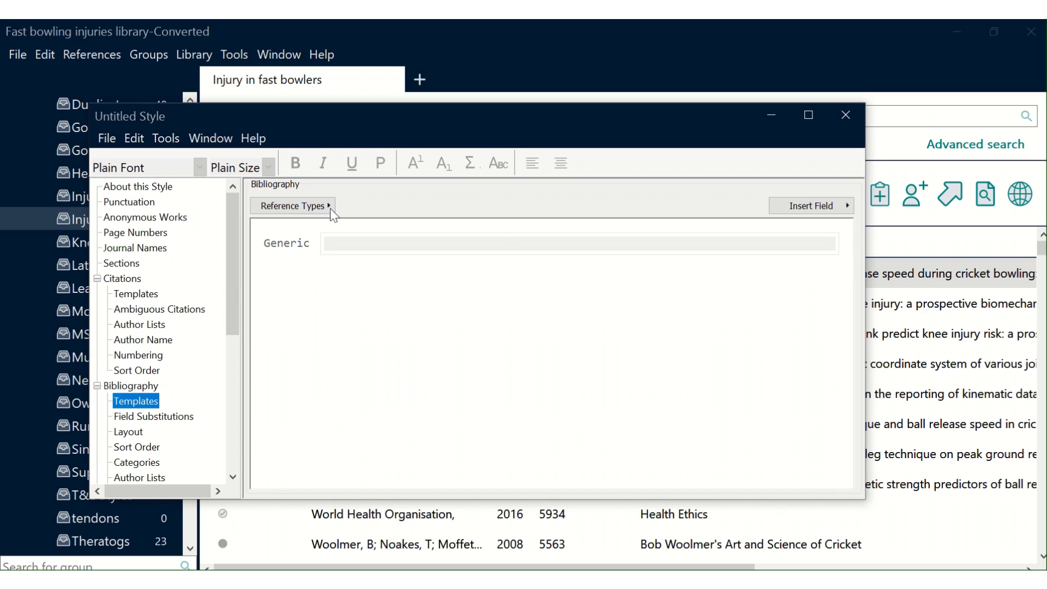
click(306, 205)
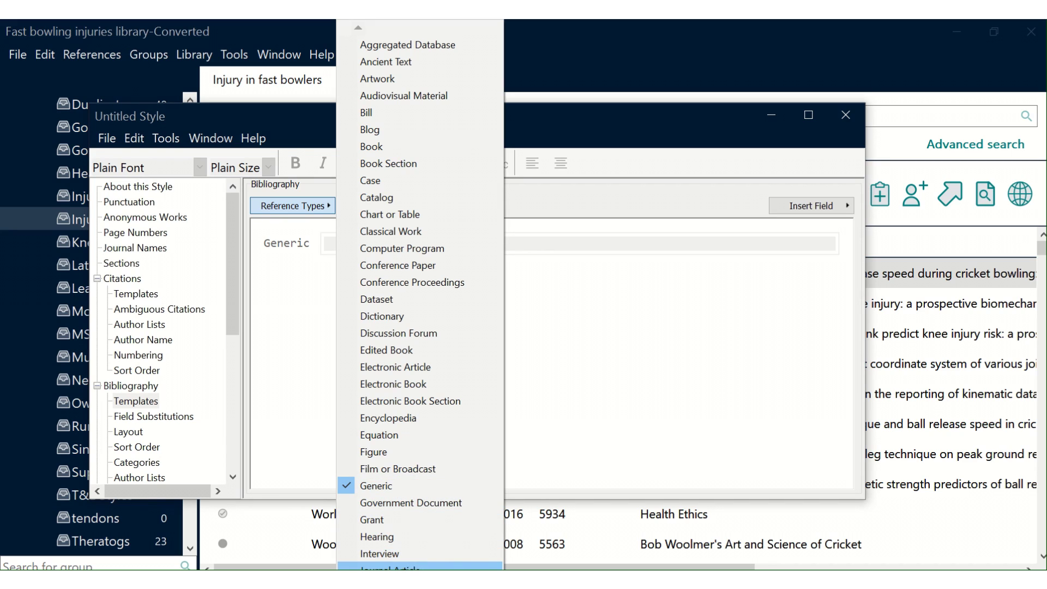
click(420, 567)
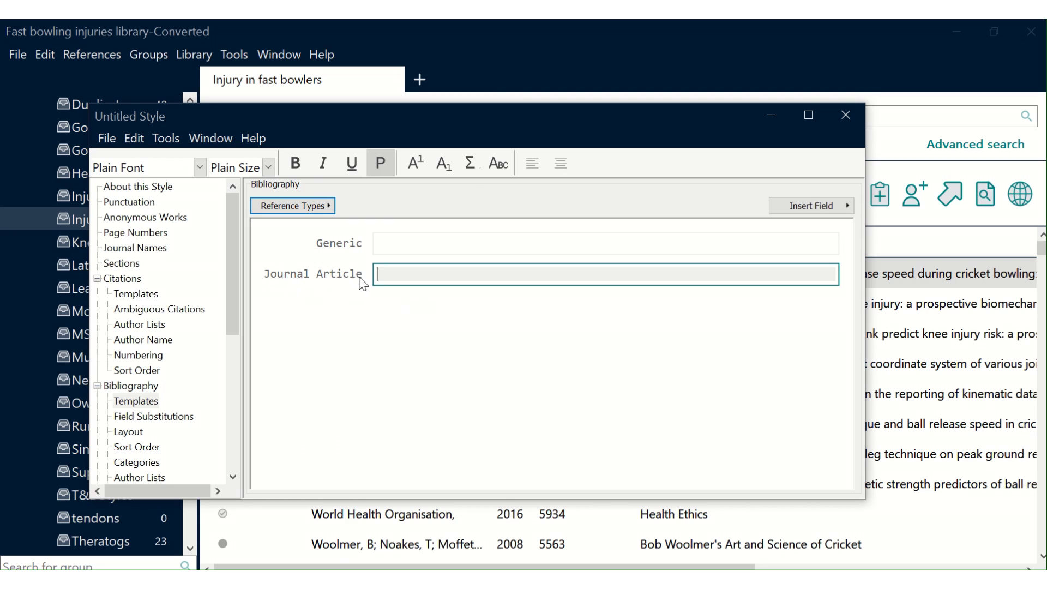
click(812, 205)
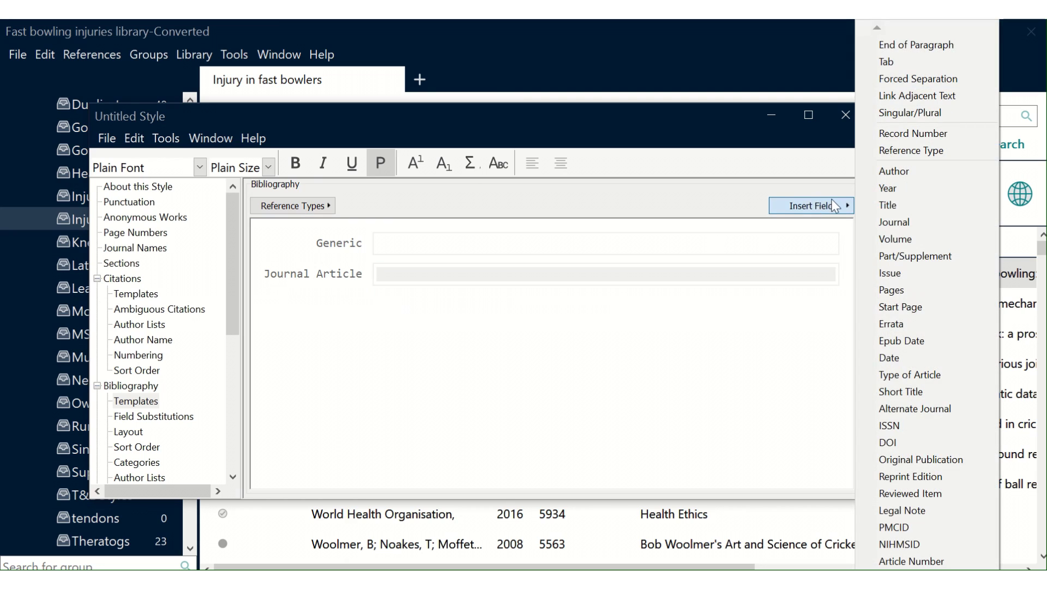
Insert Author, Tab, Year, Tab and Title fields into the Journal Article template.
click(894, 170)
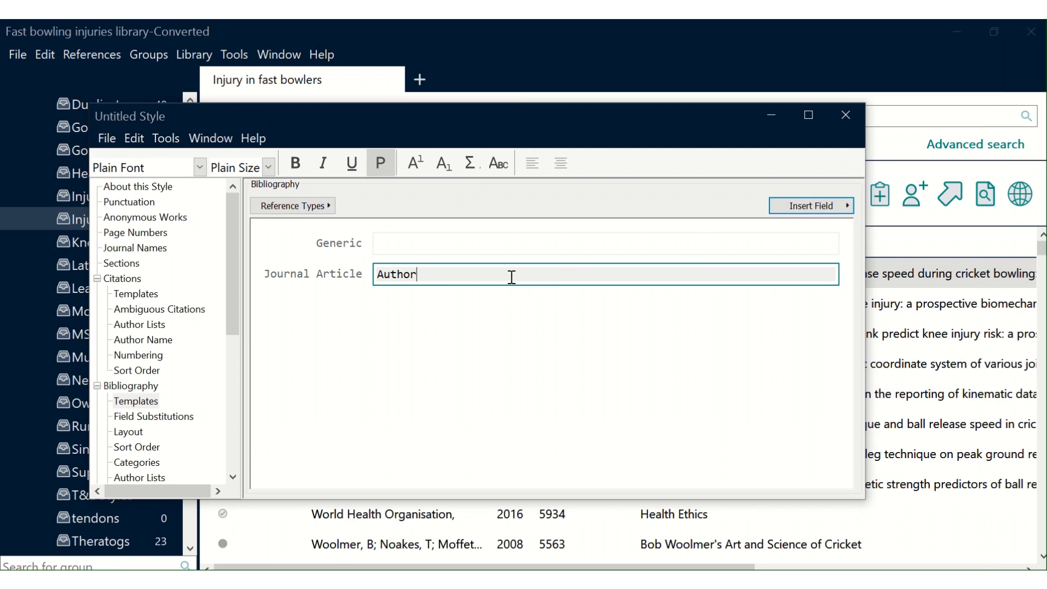
click(811, 205)
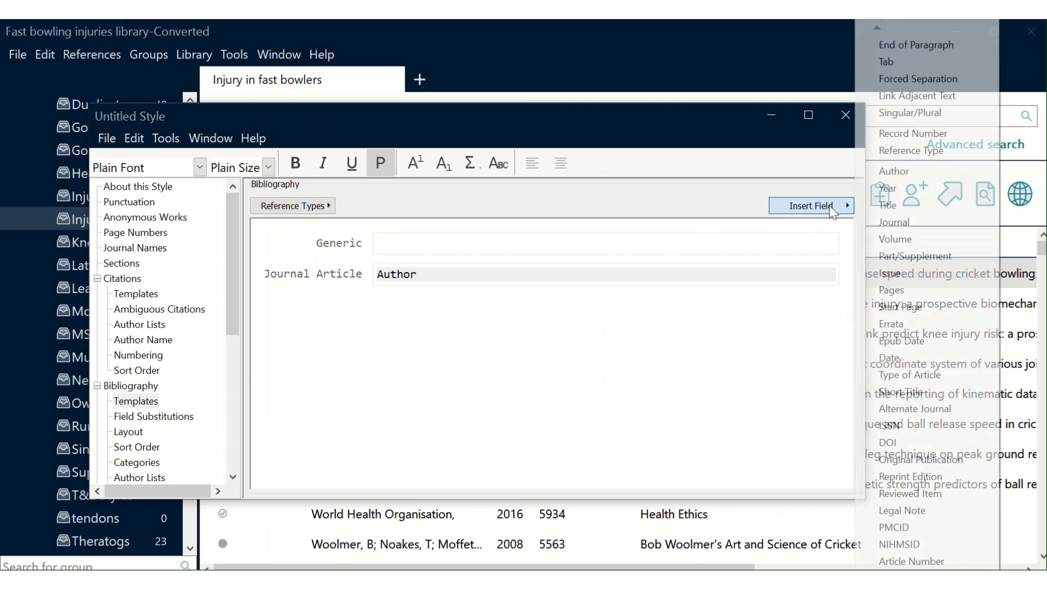
click(908, 63)
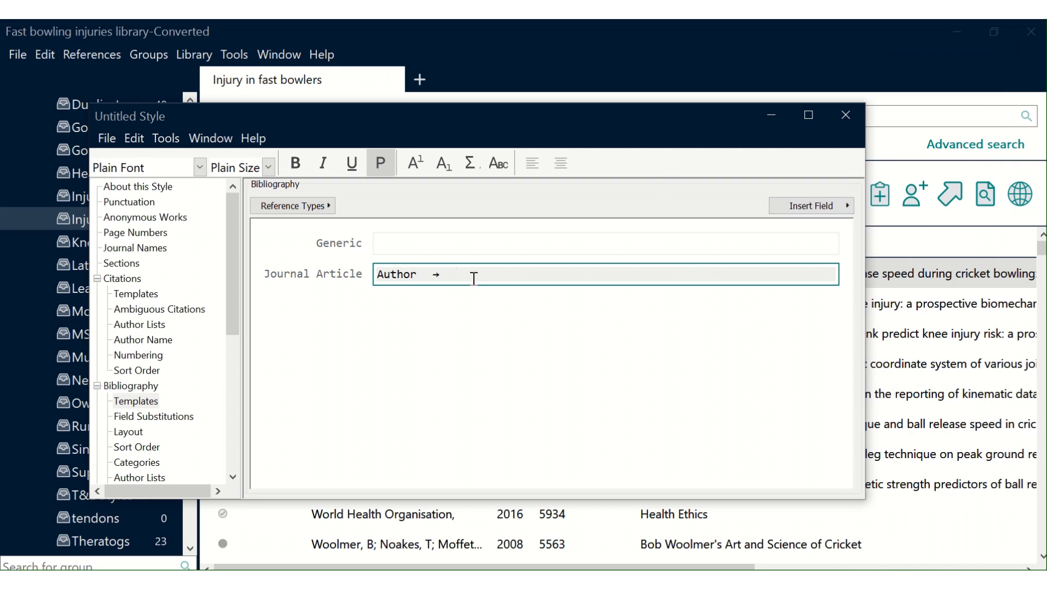
click(821, 212)
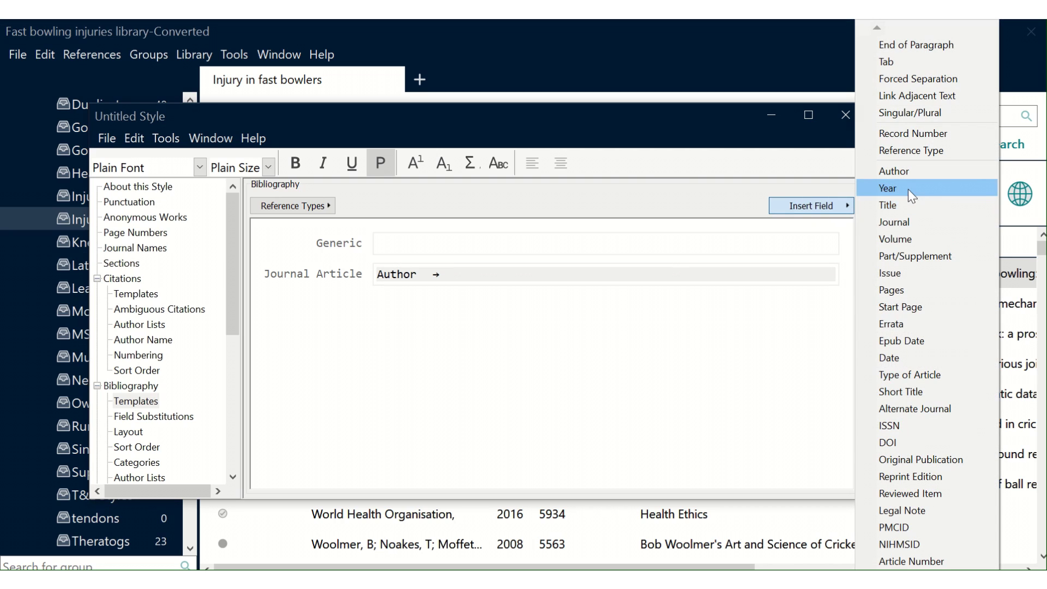
click(908, 188)
click(790, 209)
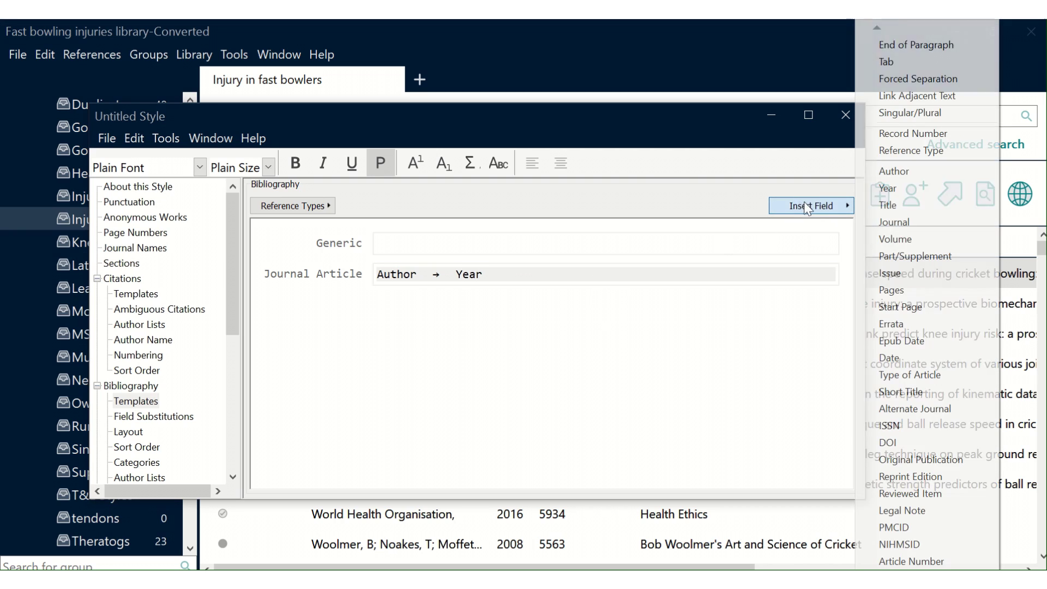
click(912, 64)
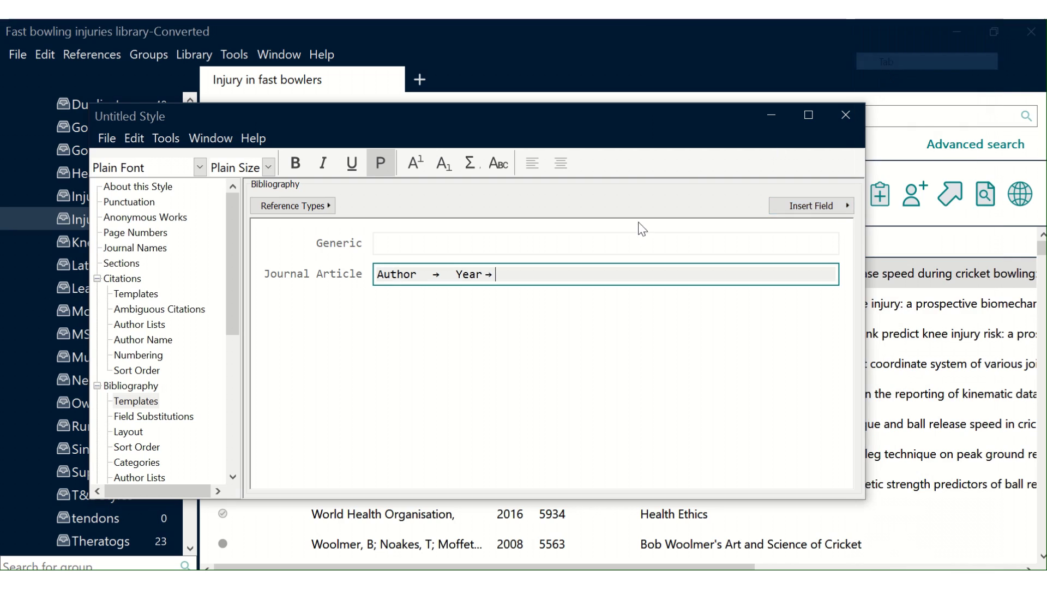
click(829, 208)
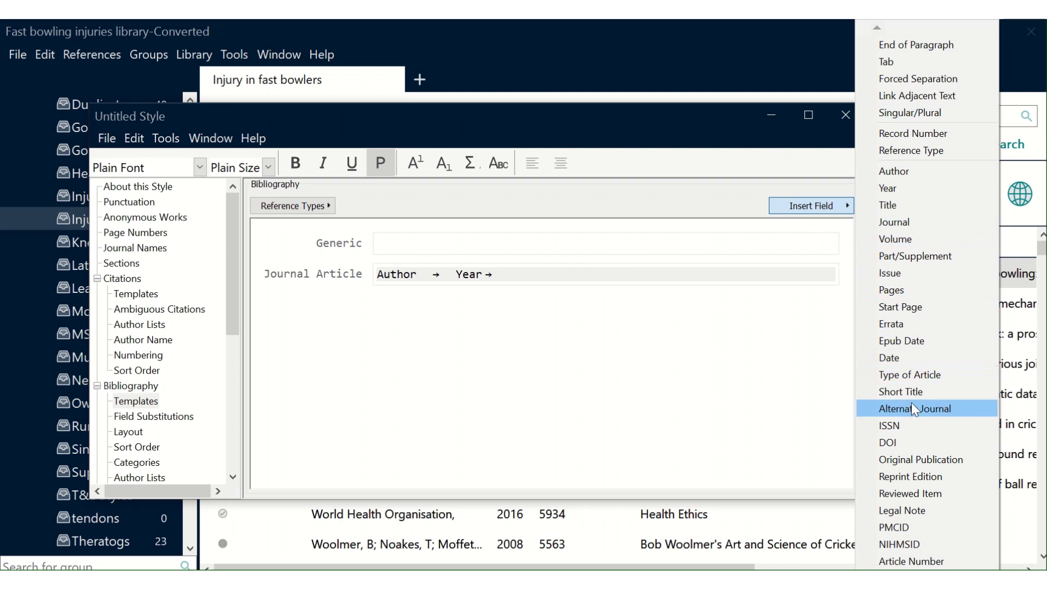
click(906, 208)
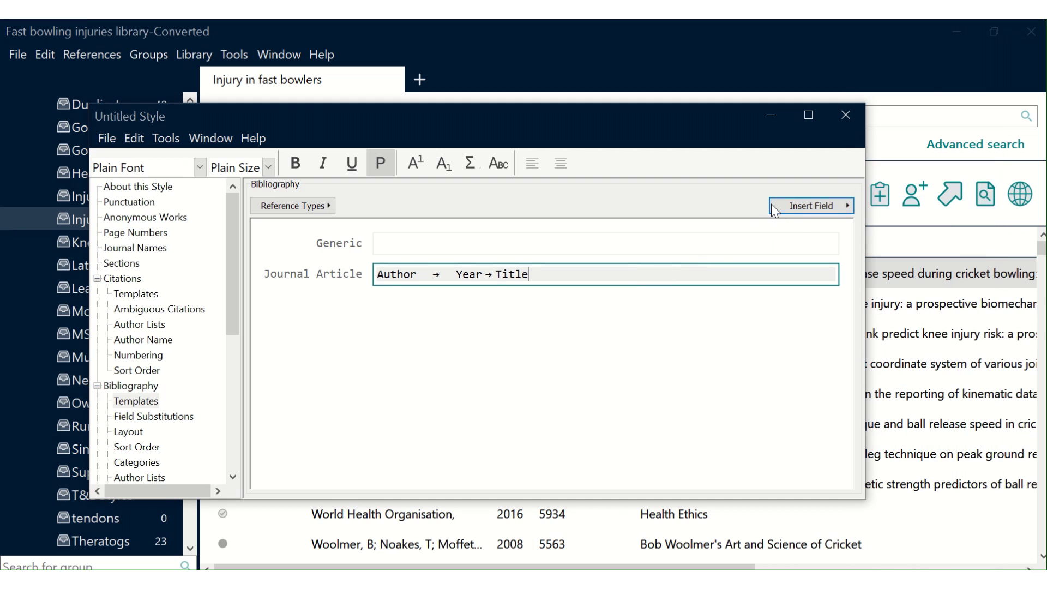
Add tab-separated Journal and Abstract fields after Title in the template.
click(800, 205)
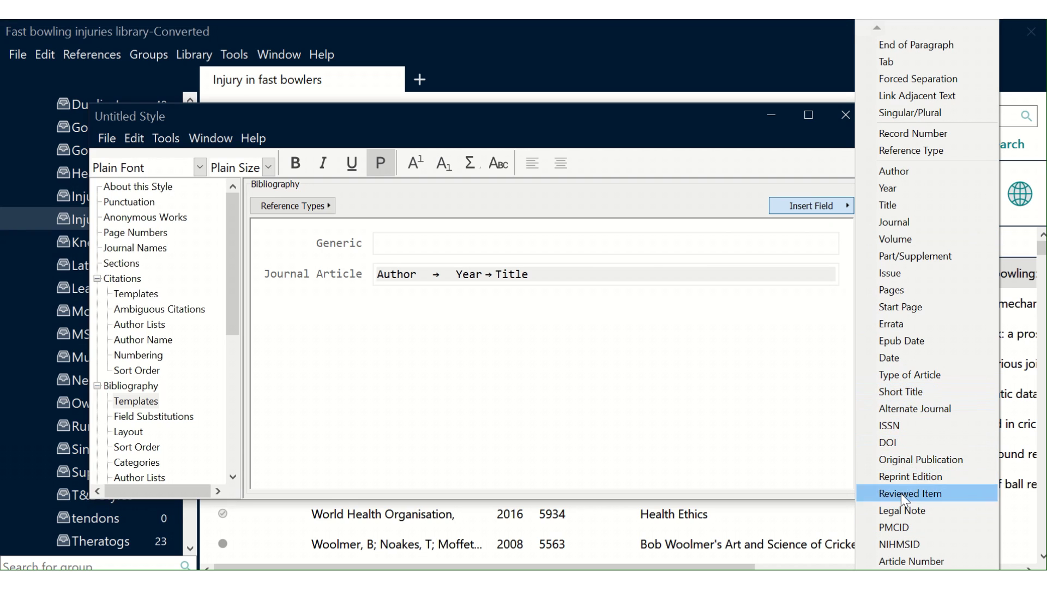
mouse_move(927, 570)
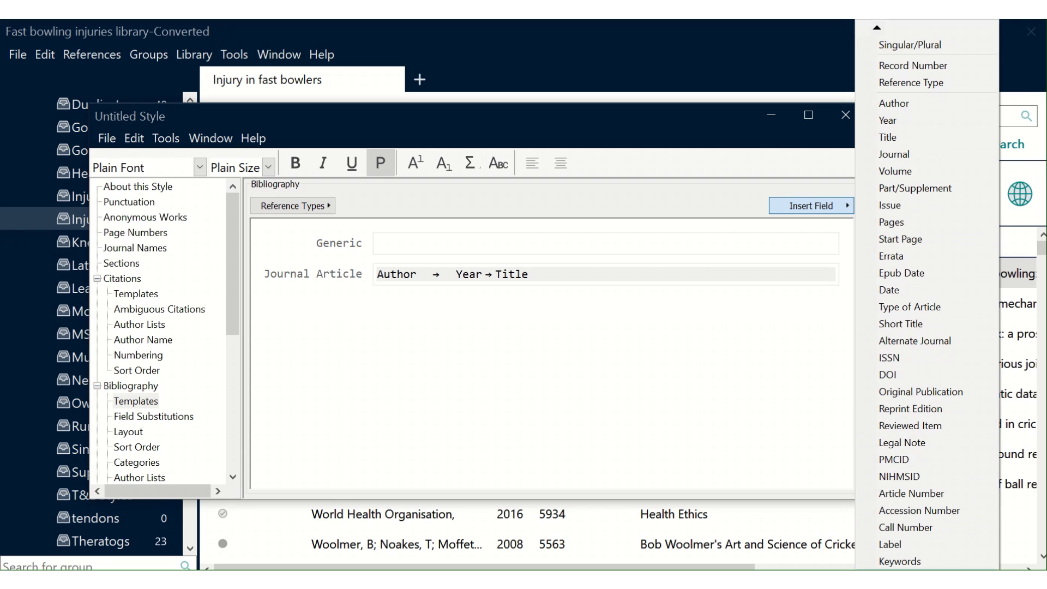
click(943, 155)
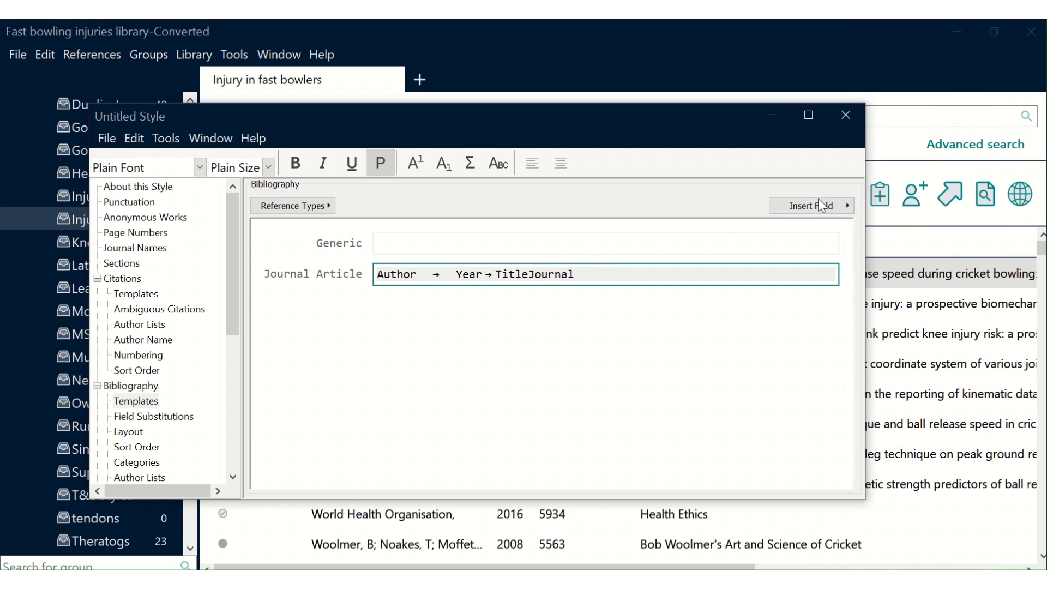
click(821, 205)
click(941, 65)
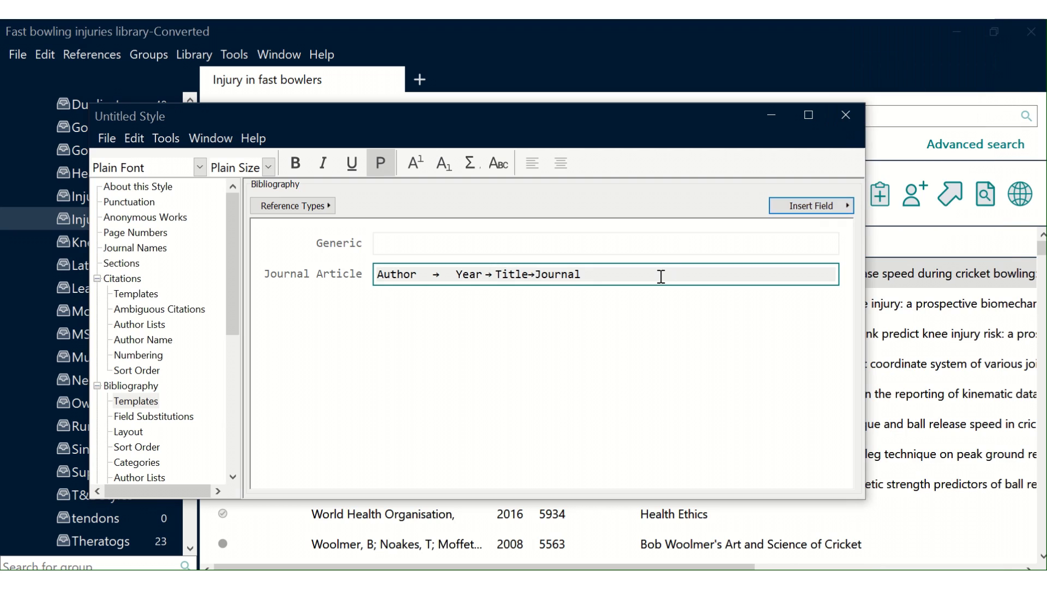
click(821, 205)
click(923, 64)
click(820, 210)
scroll(899, 528, down, 5)
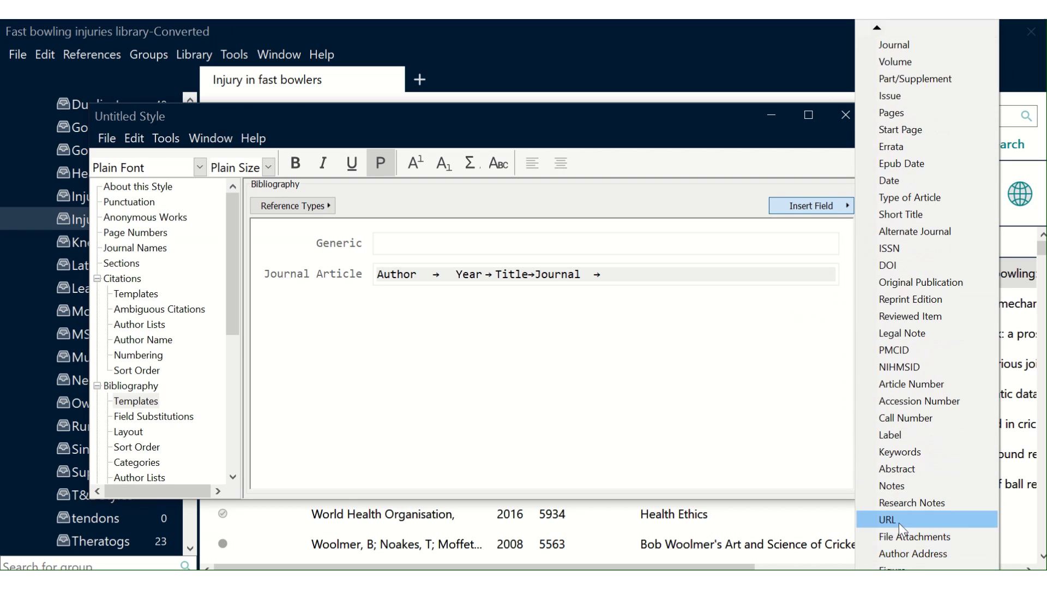
click(900, 467)
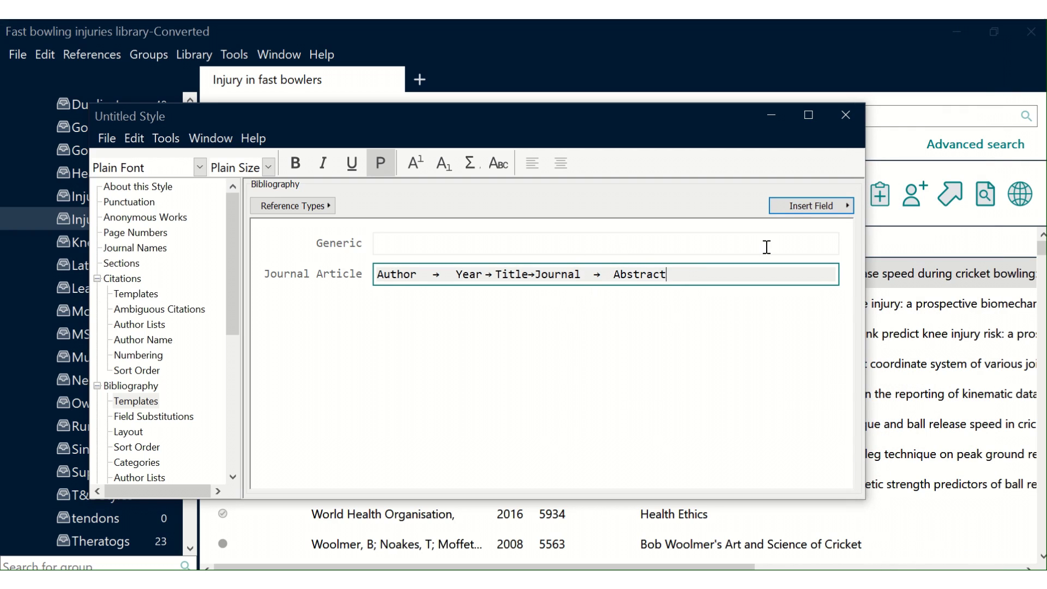
Save the style as 'Excel Export 4' and close its editor.
click(107, 138)
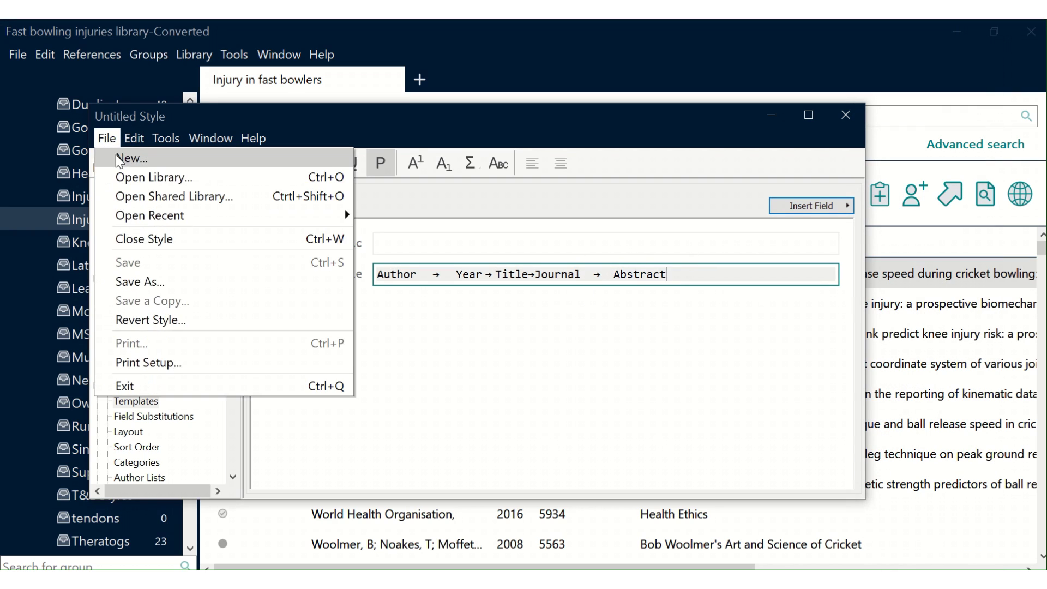
click(215, 282)
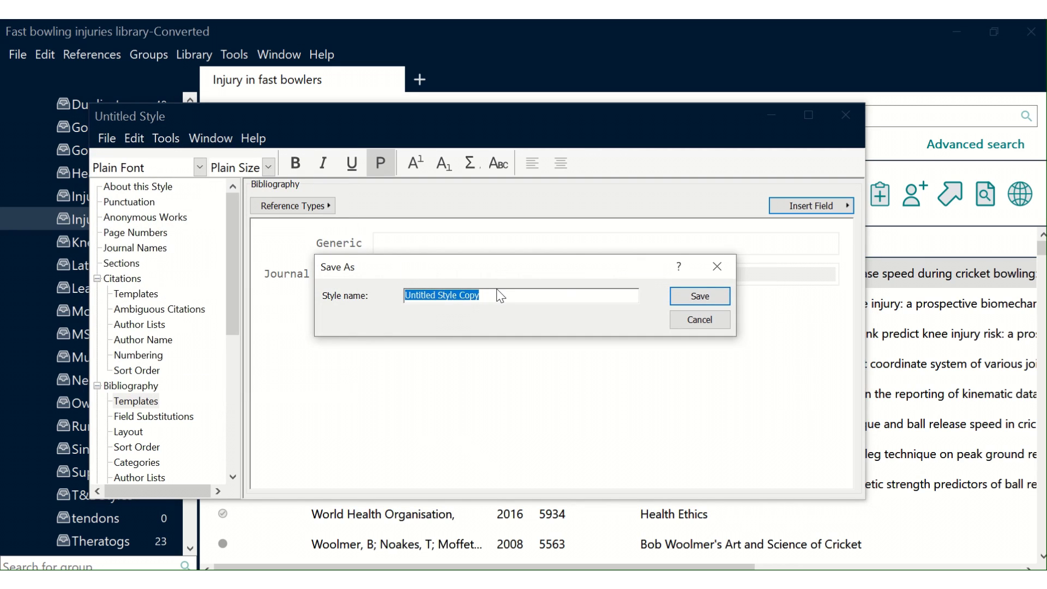
text(Excel Export 4)
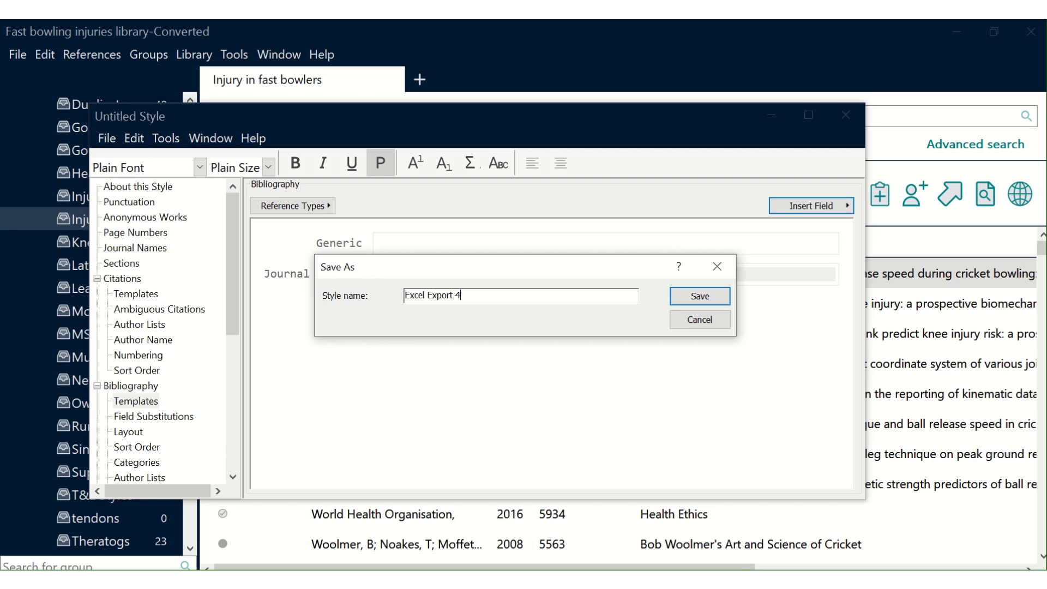
click(690, 300)
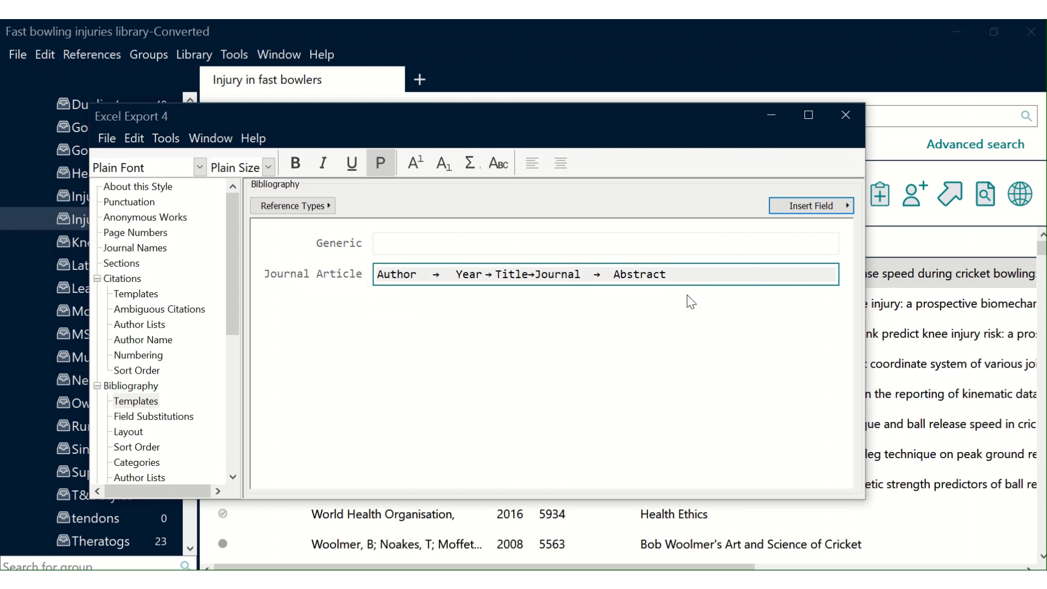
click(847, 116)
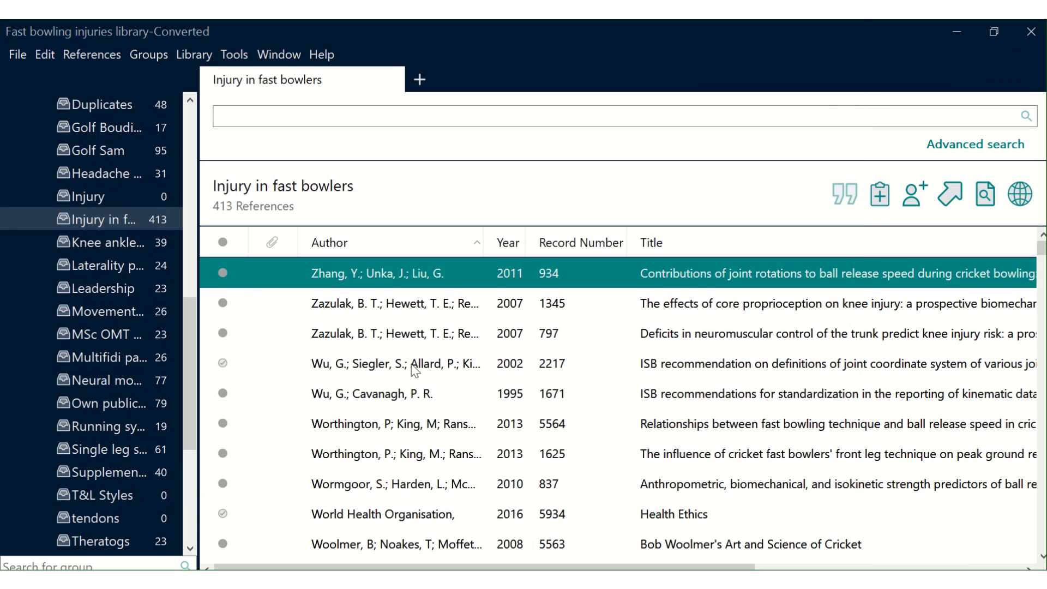
Mark Excel Export 4 as a favourite in the Style Manager.
click(236, 57)
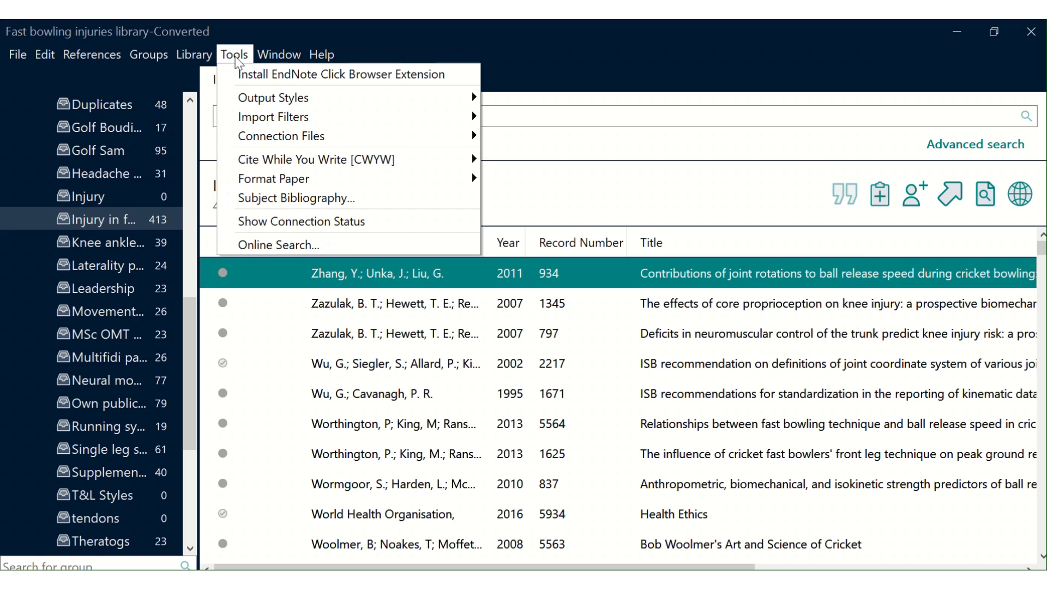
mouse_move(256, 99)
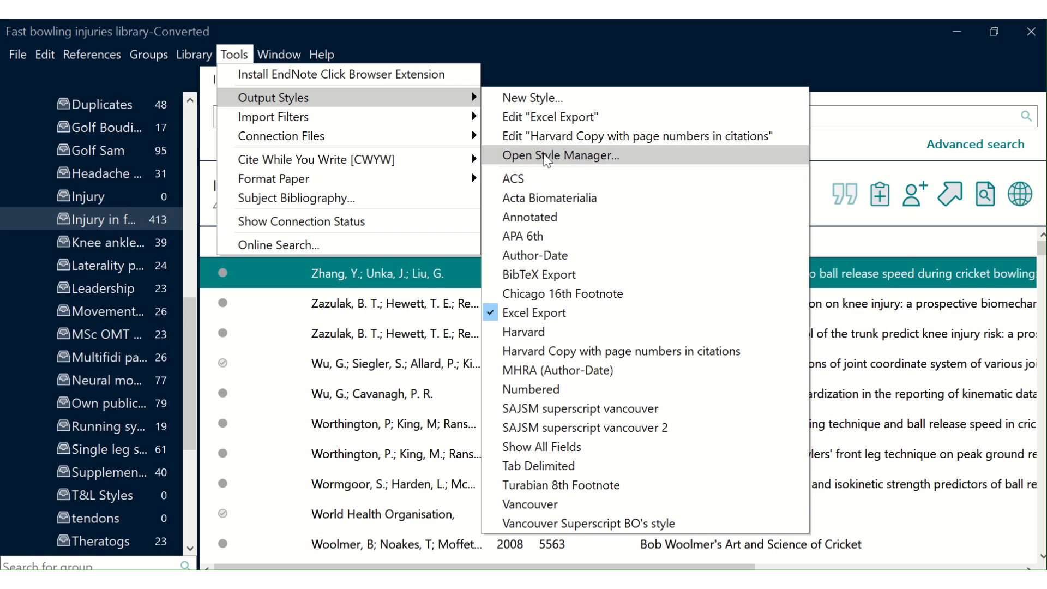
click(544, 155)
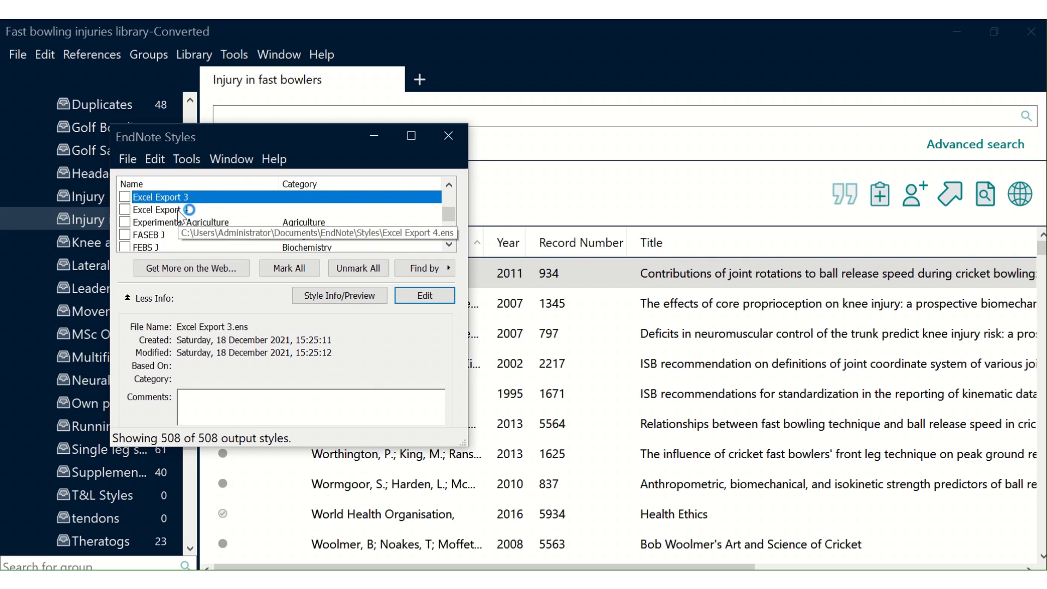
click(125, 209)
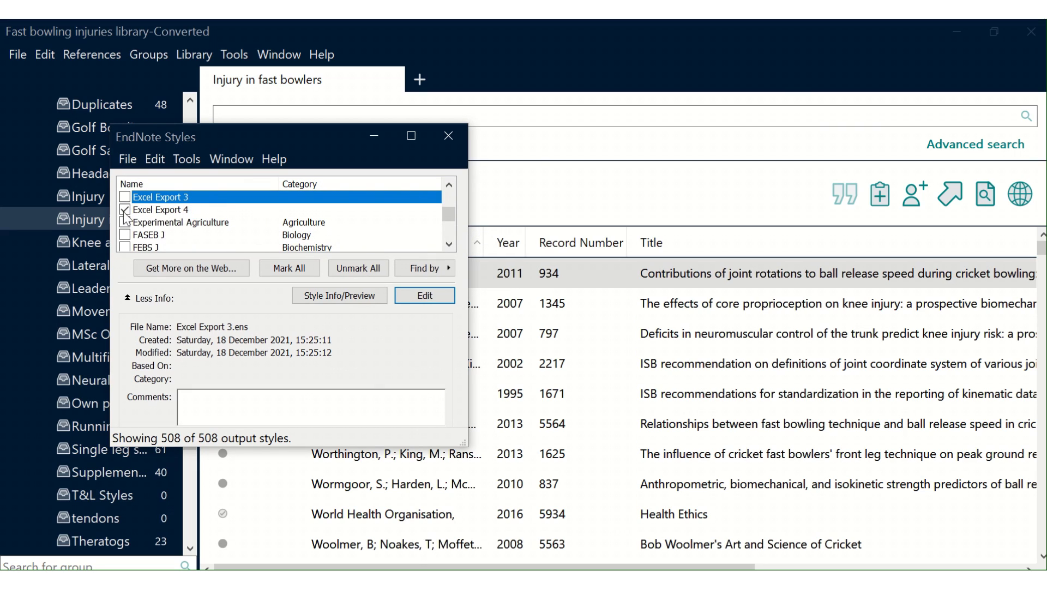
click(177, 211)
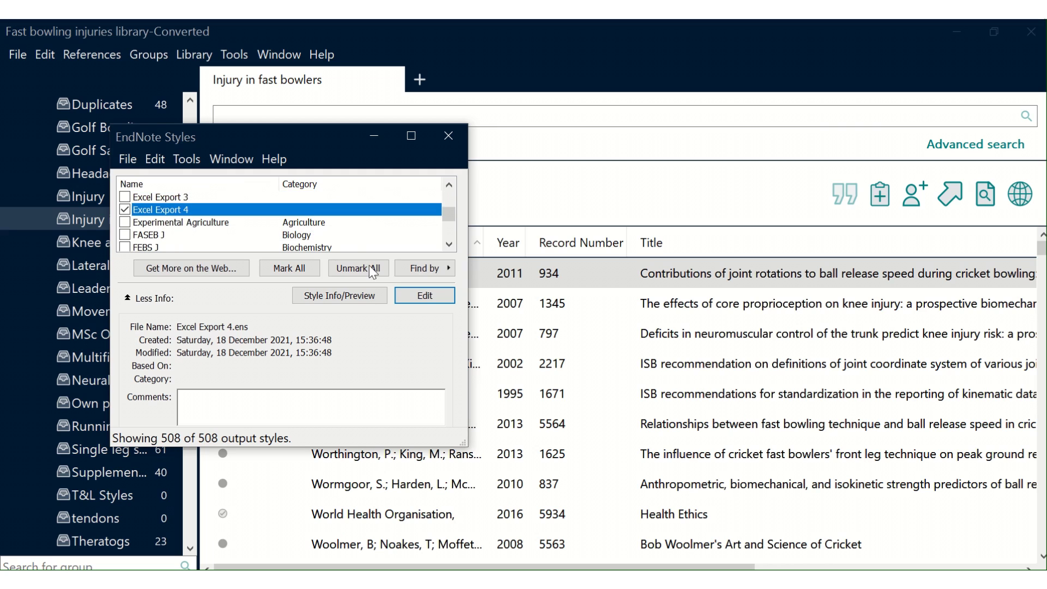
click(448, 135)
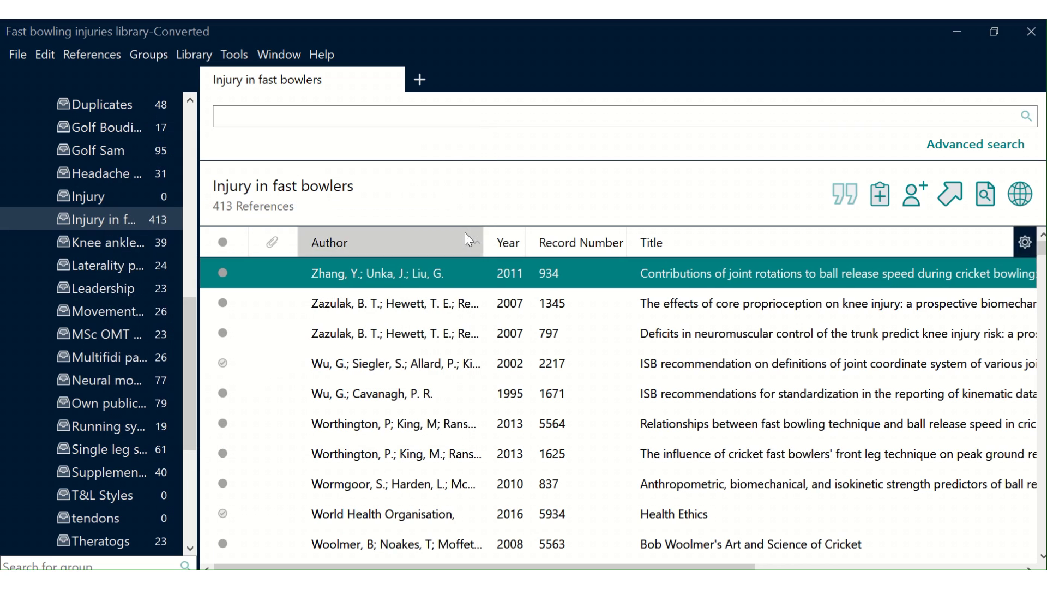
Make Excel Export 4 the current output style.
click(236, 55)
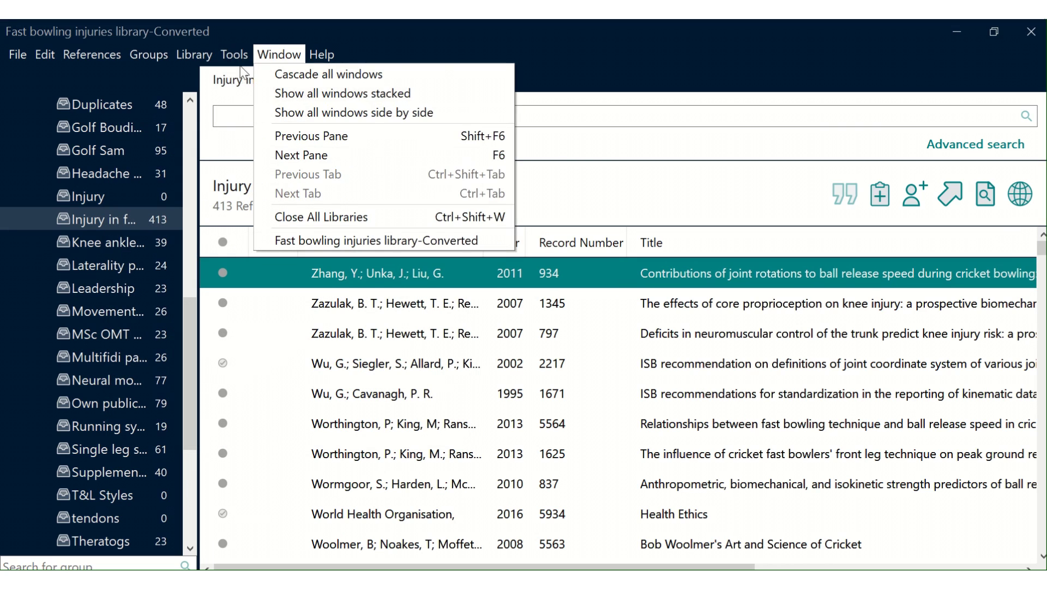
mouse_move(251, 98)
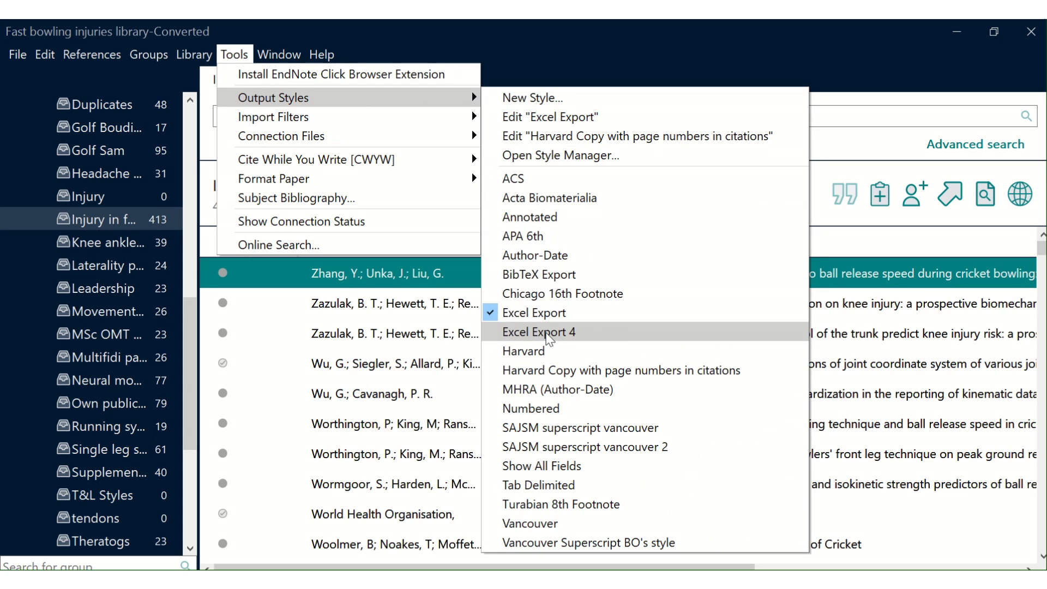
click(548, 335)
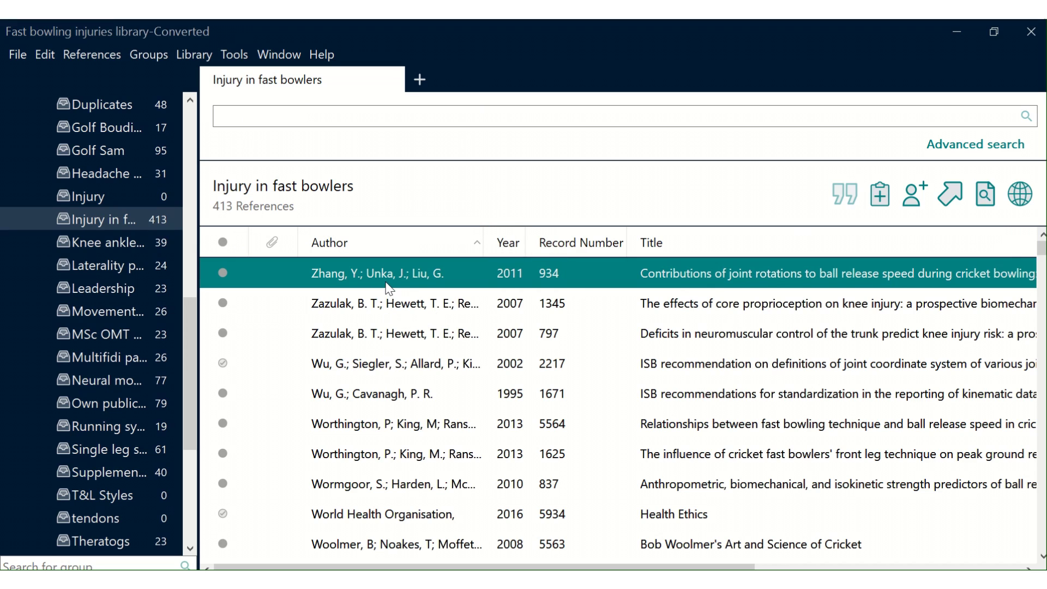
Copy the top four Injury in fast bowlers references as formatted references.
shift+click(381, 371)
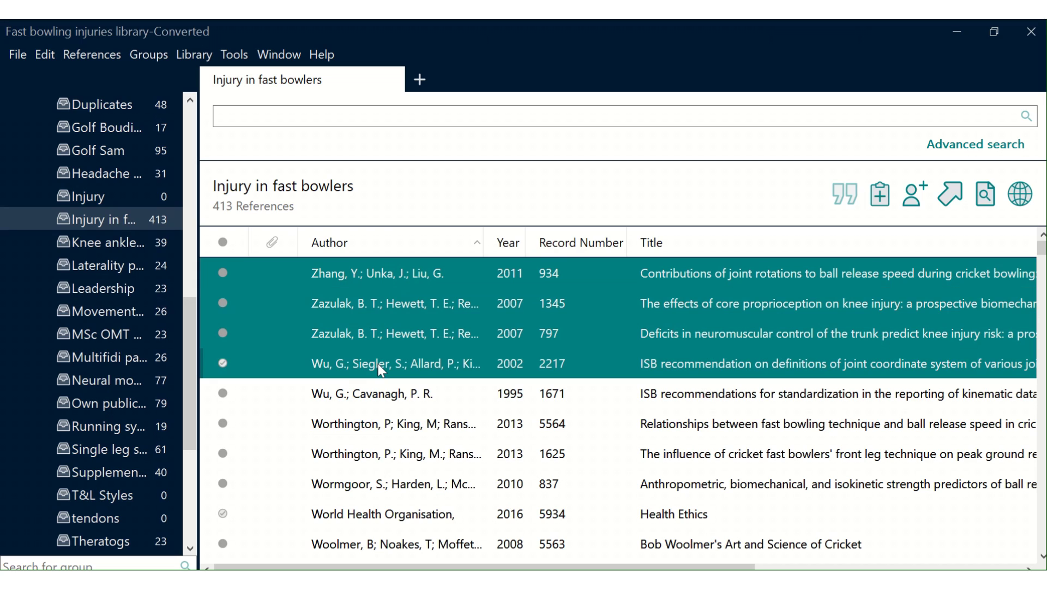
right_click(371, 303)
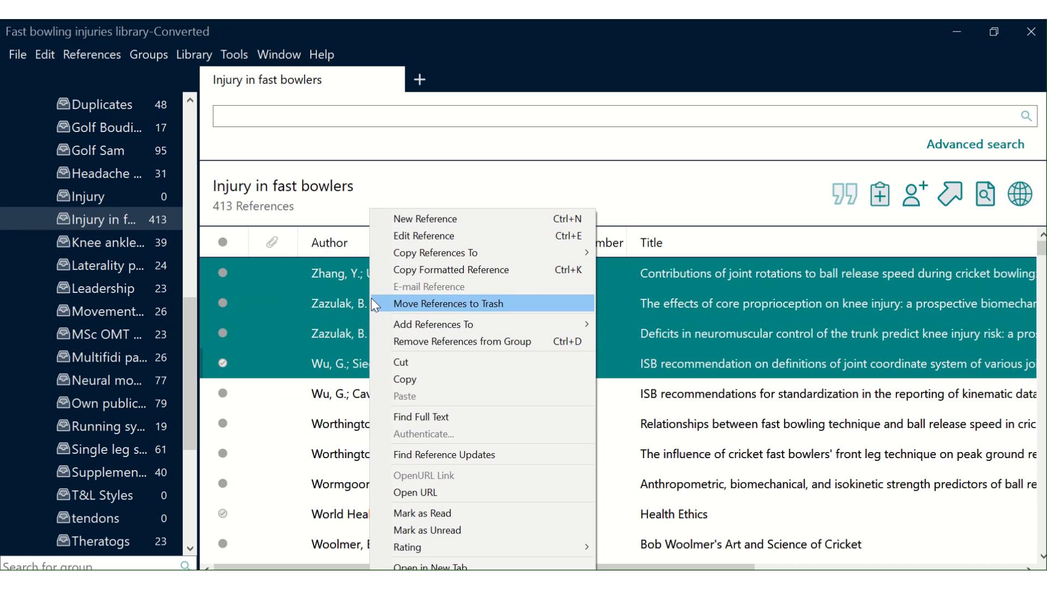
click(426, 269)
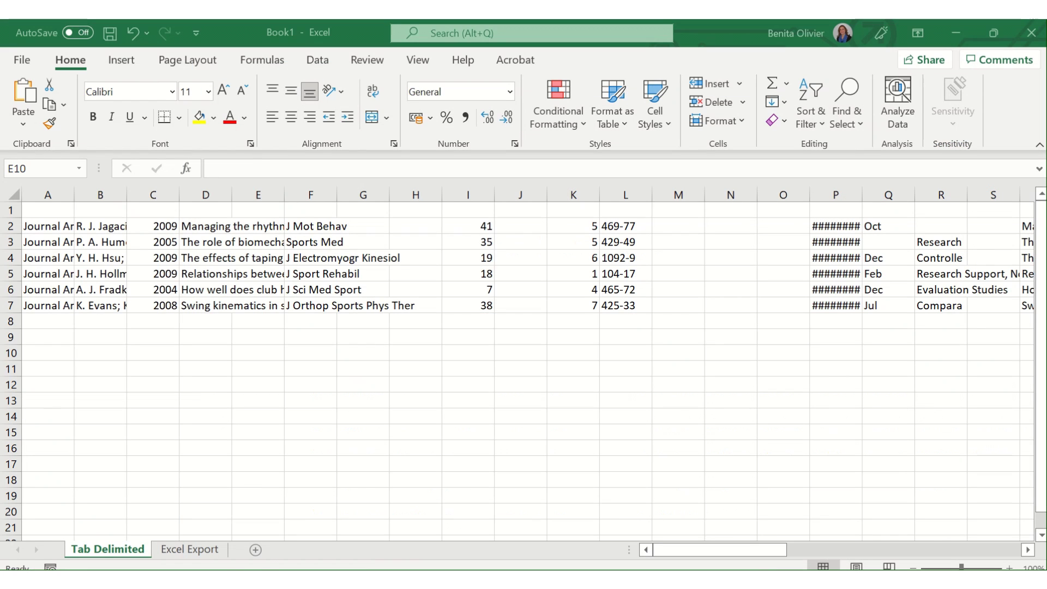
Paste the four references at A2 of the Excel Export sheet.
click(195, 551)
click(110, 368)
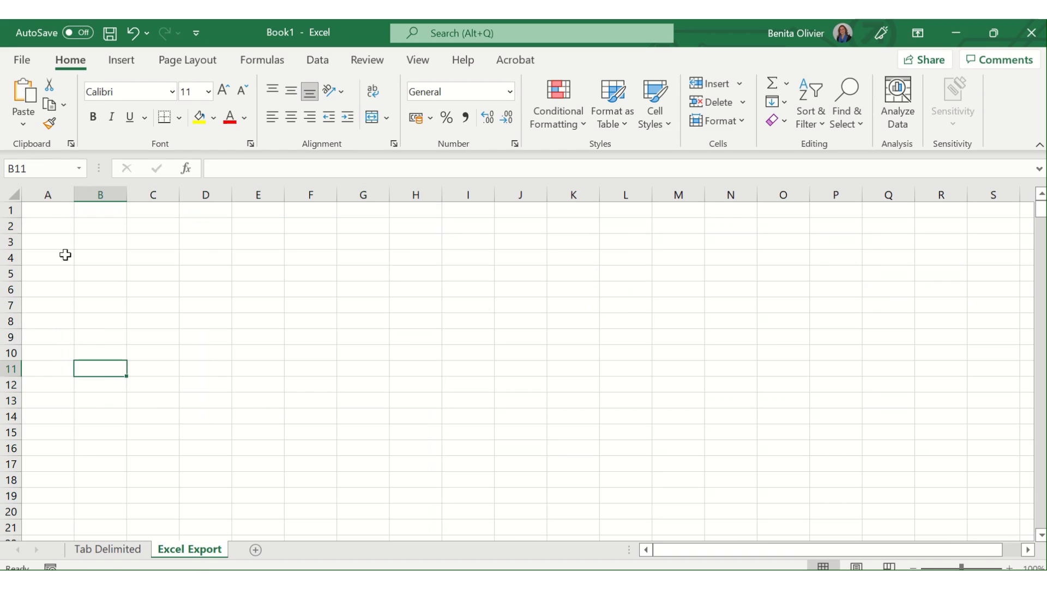
click(41, 226)
right_click(40, 227)
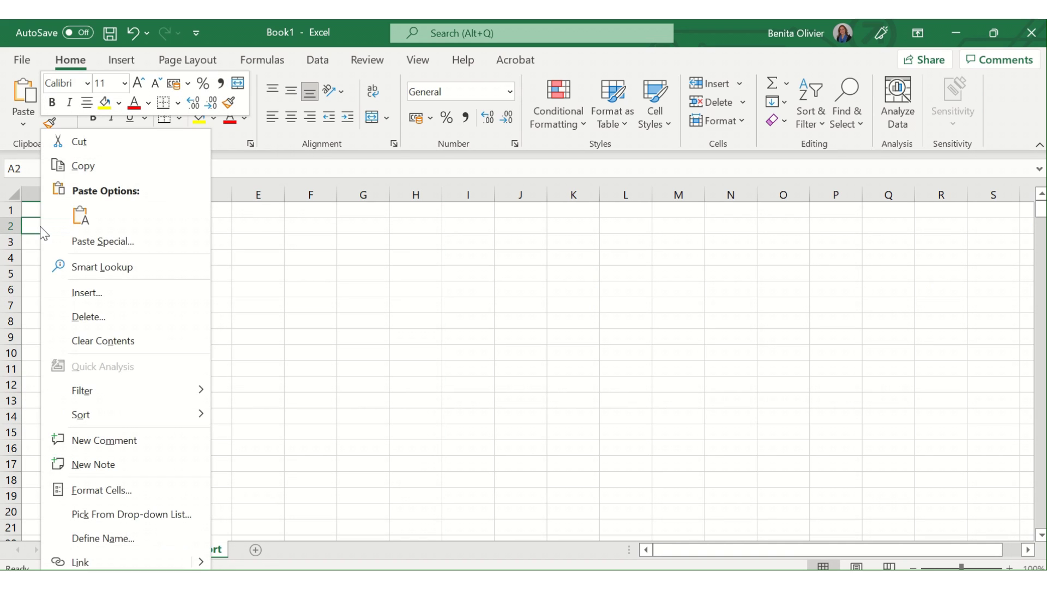
click(81, 215)
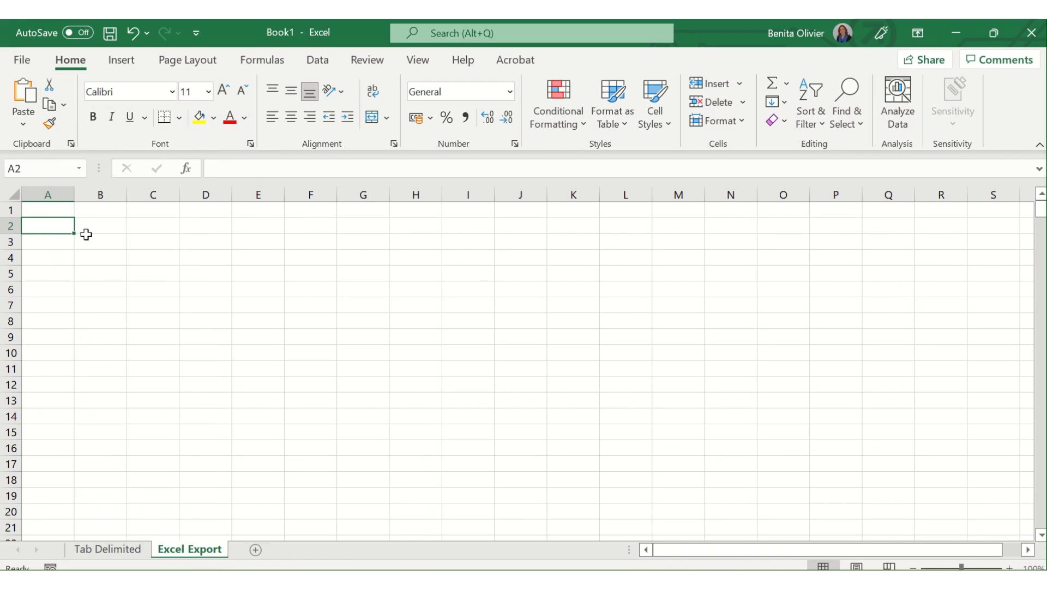
click(134, 353)
Check the author, year, title, journal and abstract in A2:E2 and the empty row 1, then view Tab Delimited.
click(47, 227)
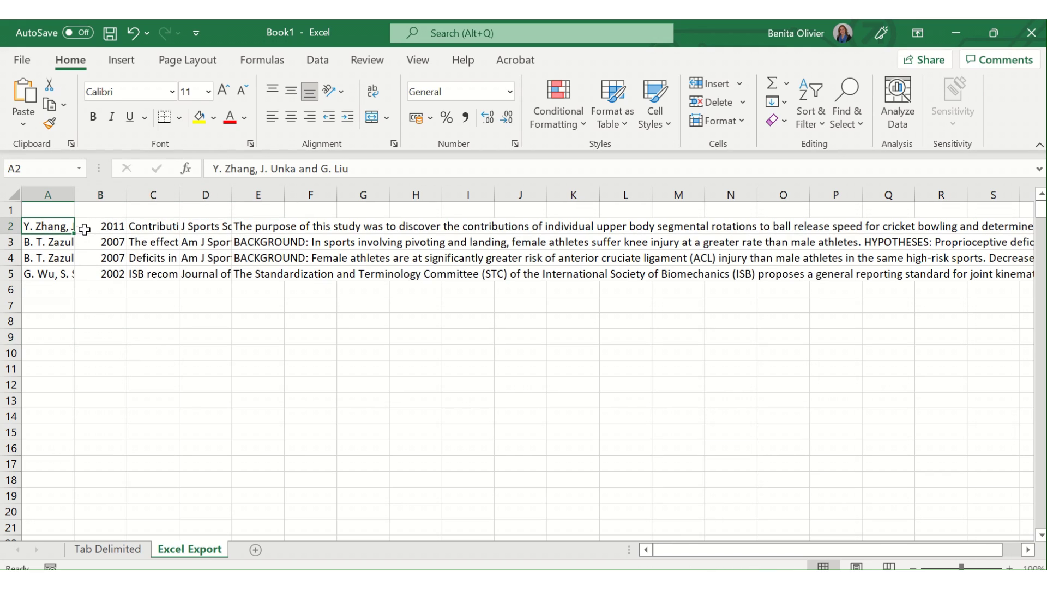
click(105, 225)
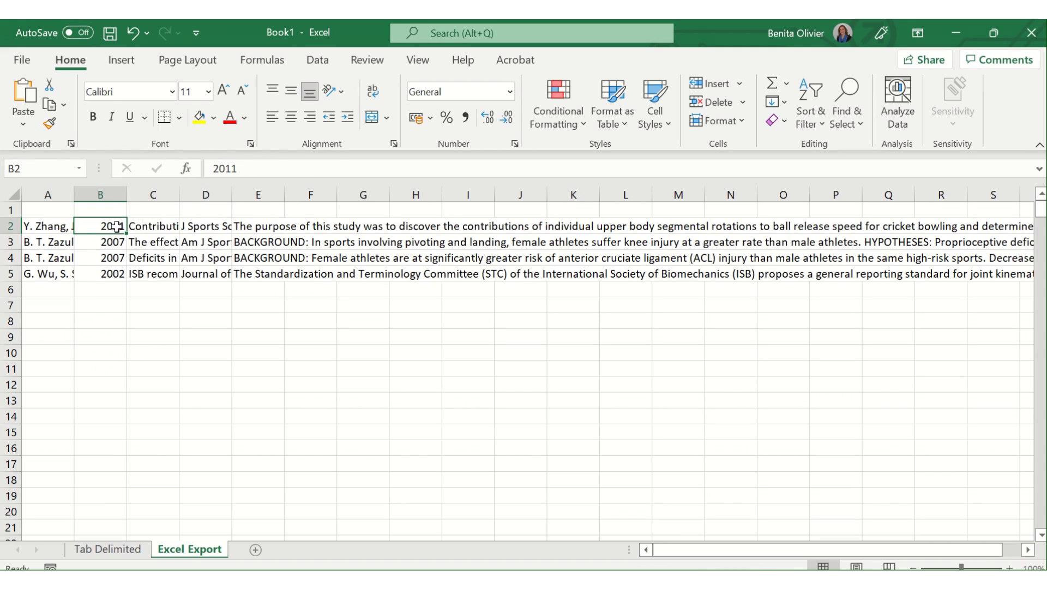
click(144, 225)
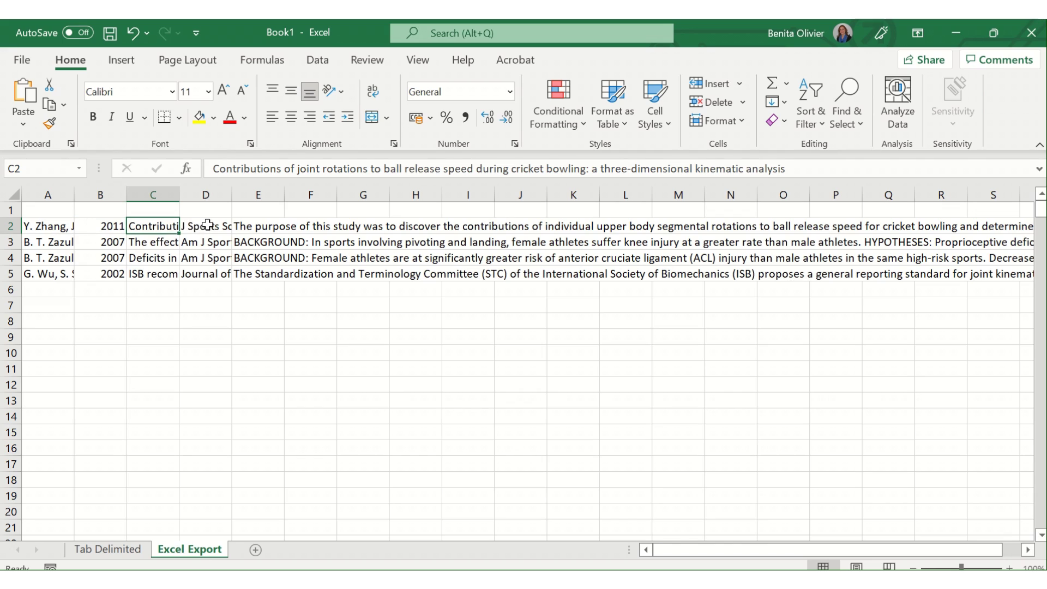
click(208, 225)
click(261, 226)
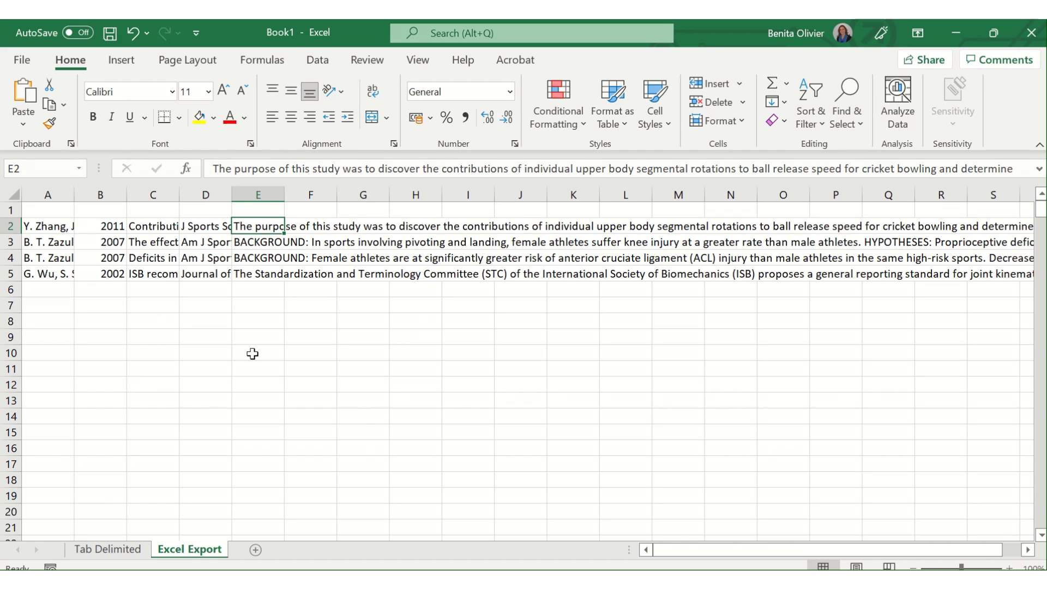
click(49, 210)
click(93, 209)
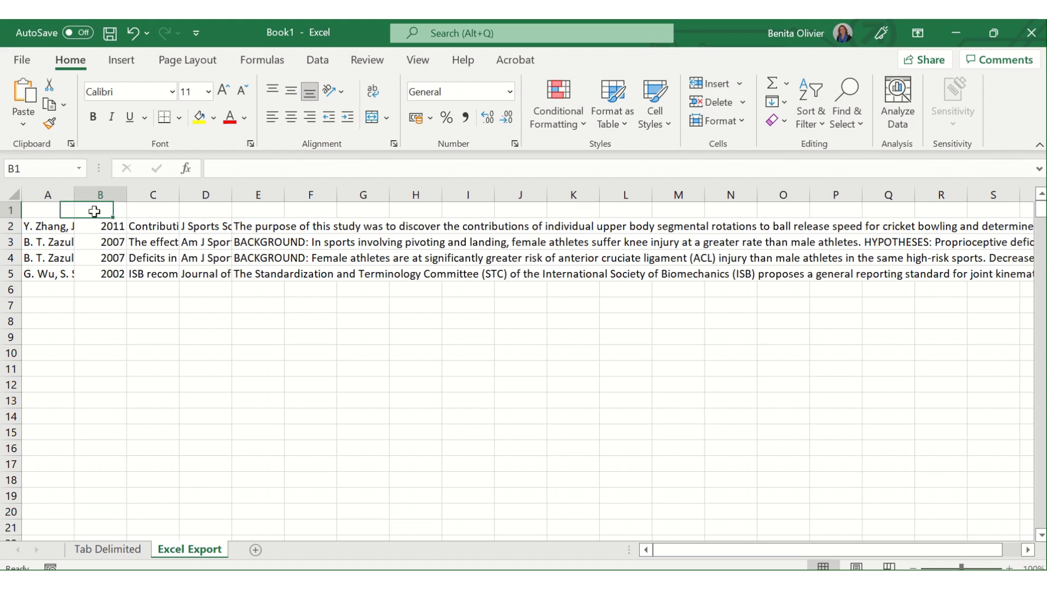
click(161, 212)
click(218, 210)
click(252, 212)
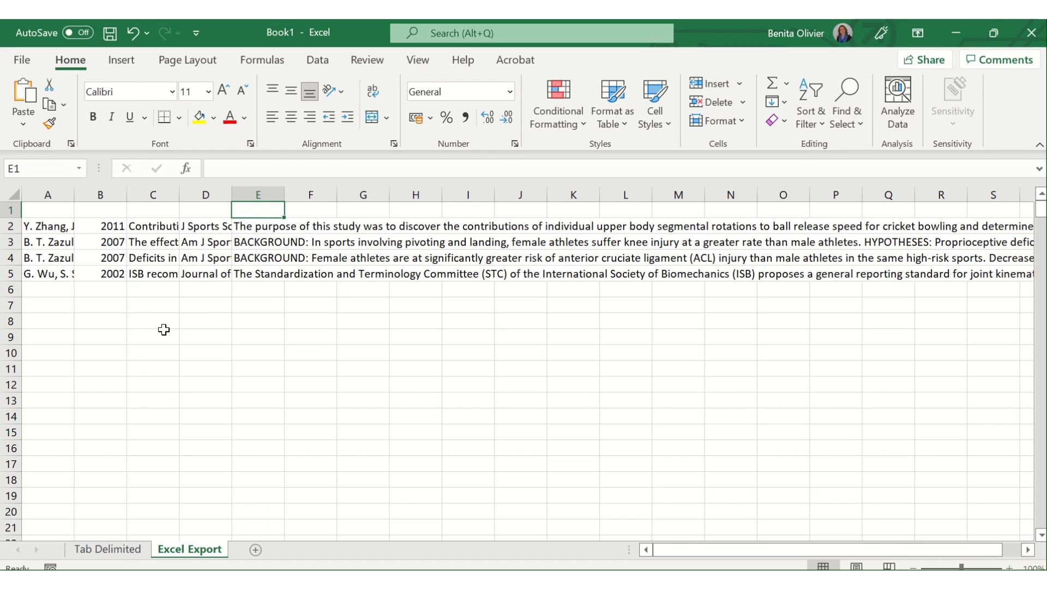
click(106, 550)
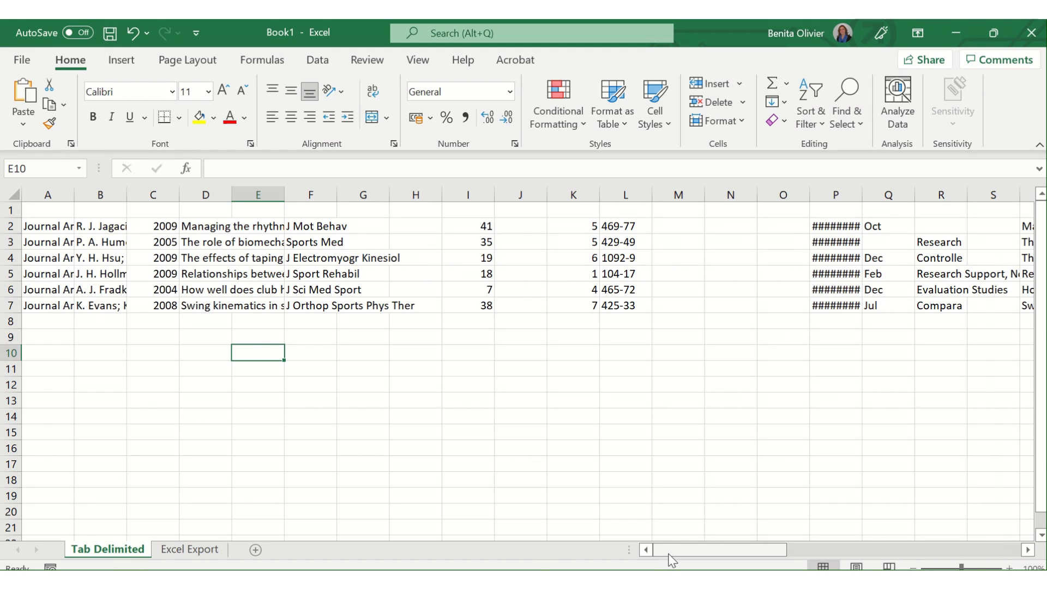
Return to the Excel Export sheet and check that A2's authors still begin with initials.
drag(669, 554, 606, 555)
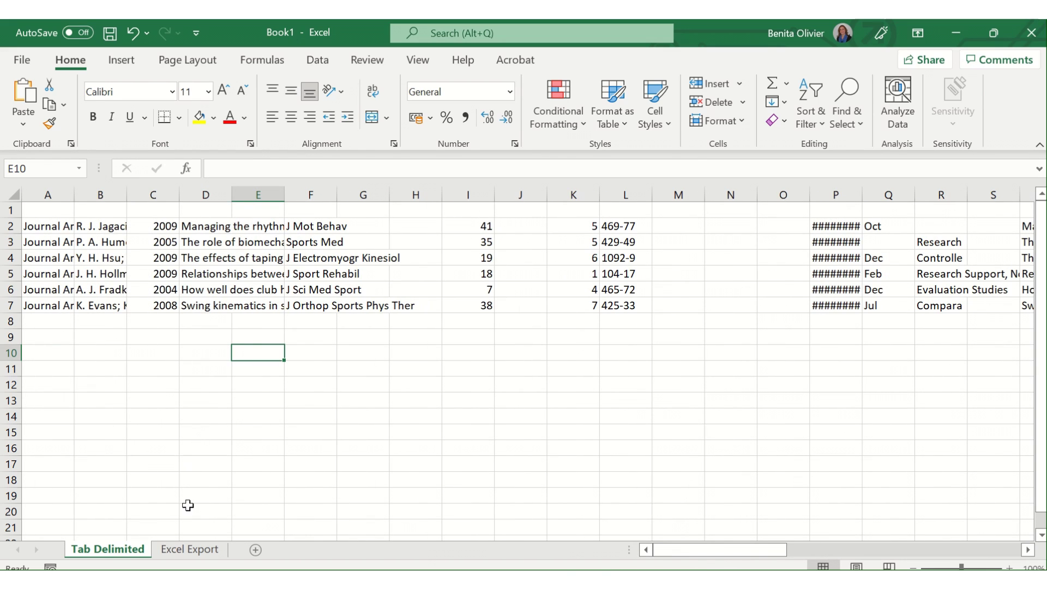
click(176, 547)
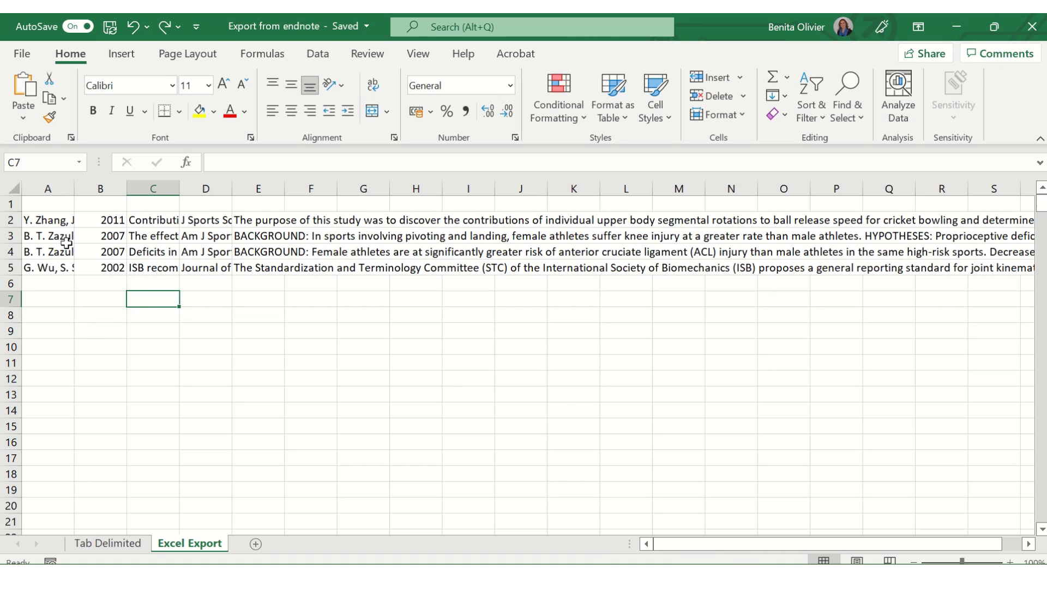
click(55, 218)
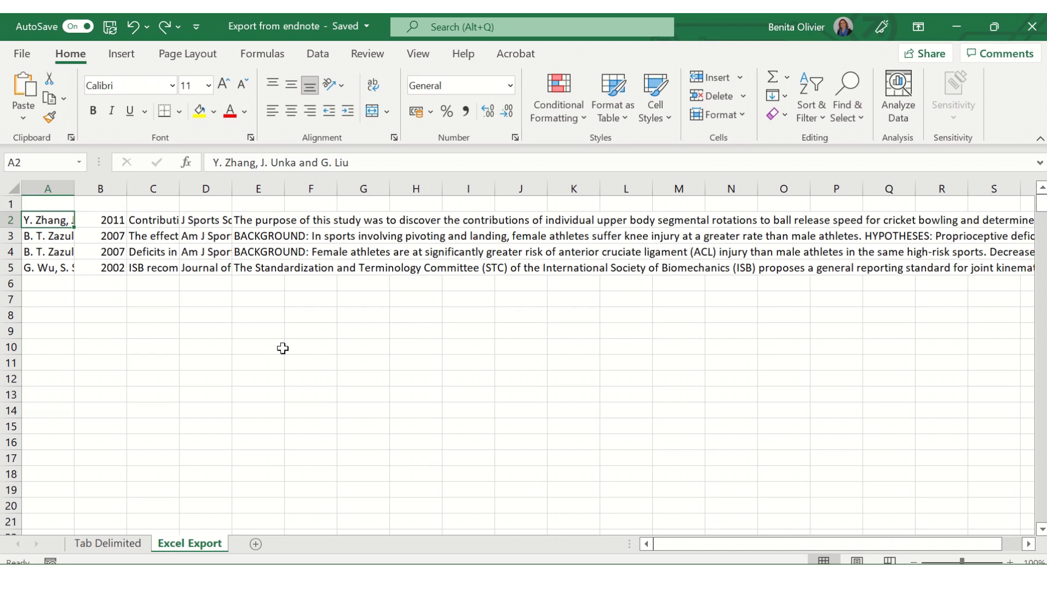
click(227, 163)
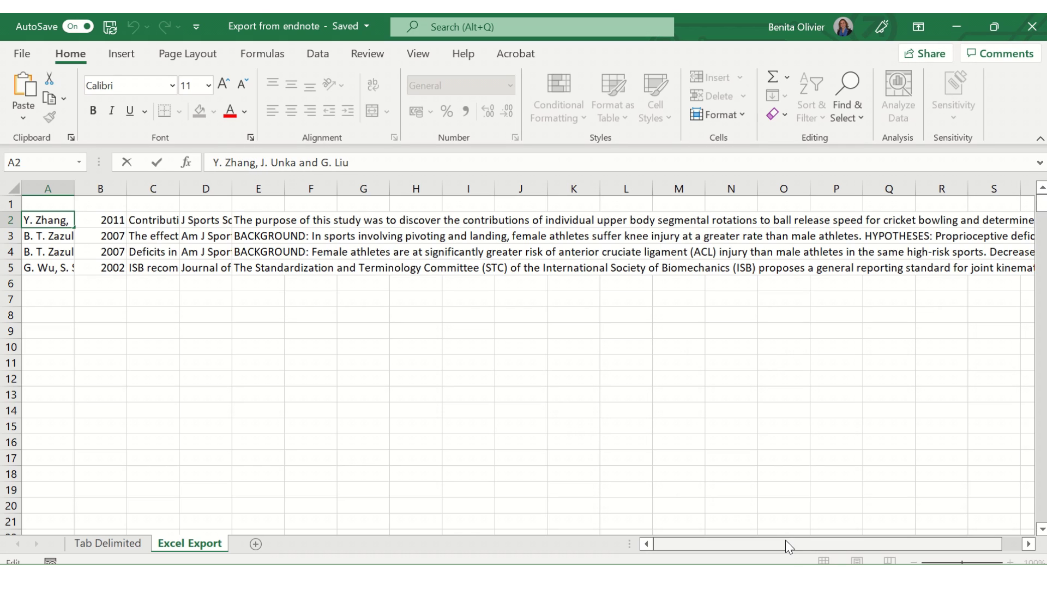
Open the Excel Export 4 style's Bibliography Author Name settings for editing.
click(784, 572)
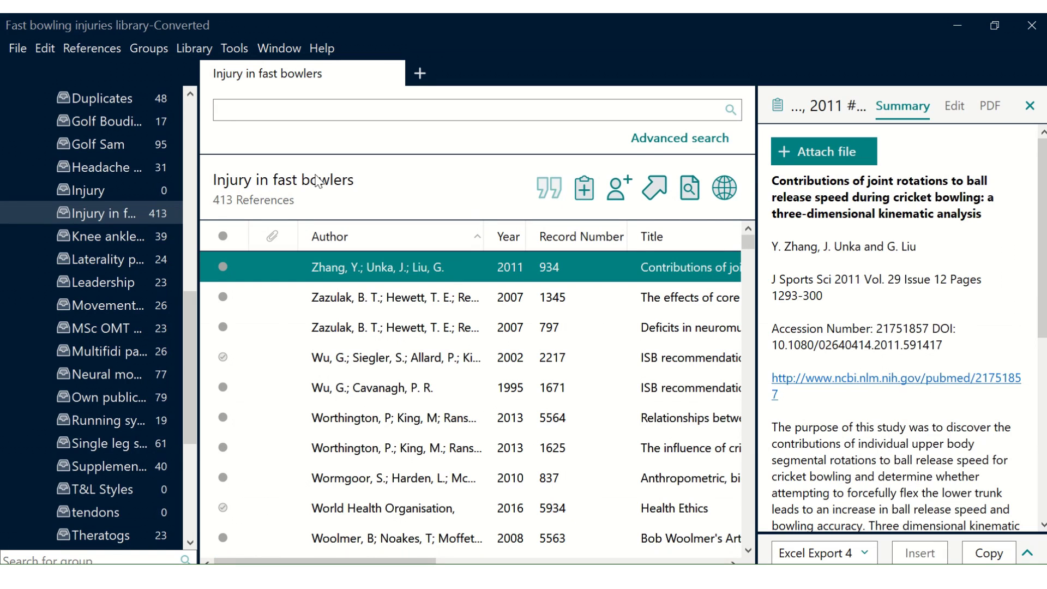
click(234, 51)
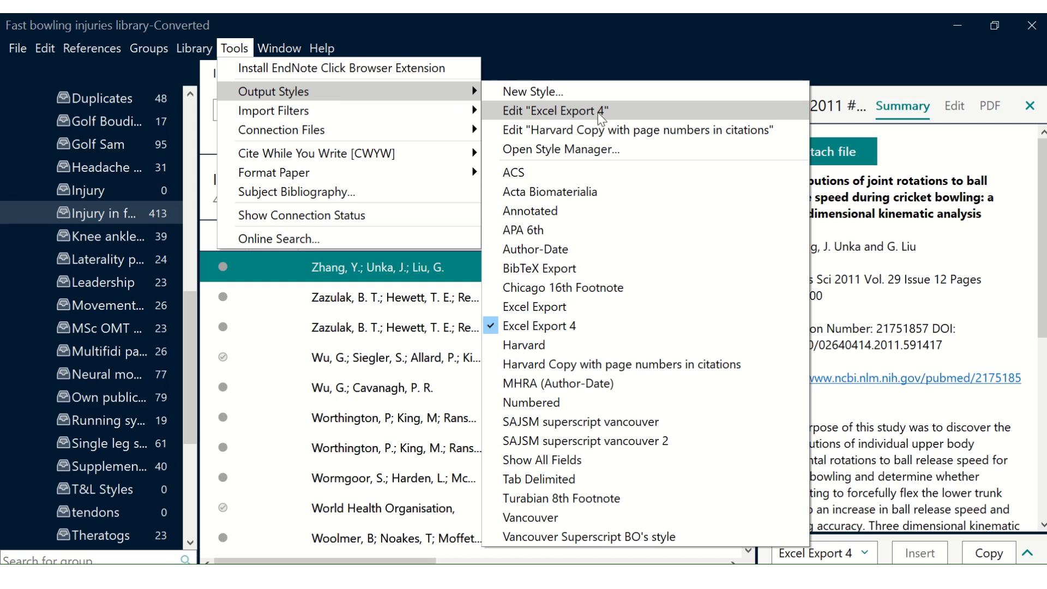
click(588, 111)
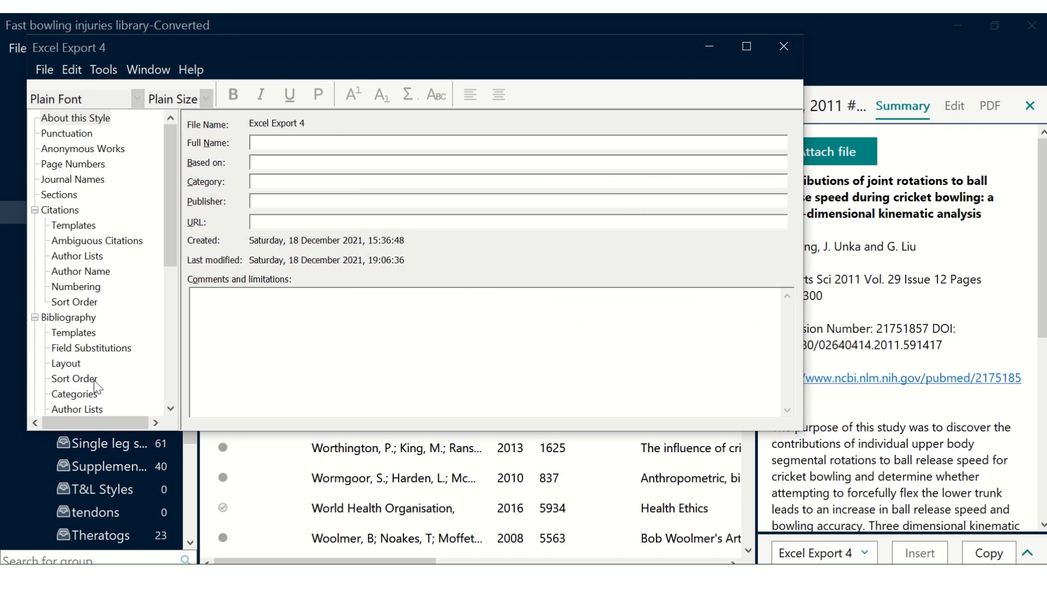
scroll(84, 381, down, 2)
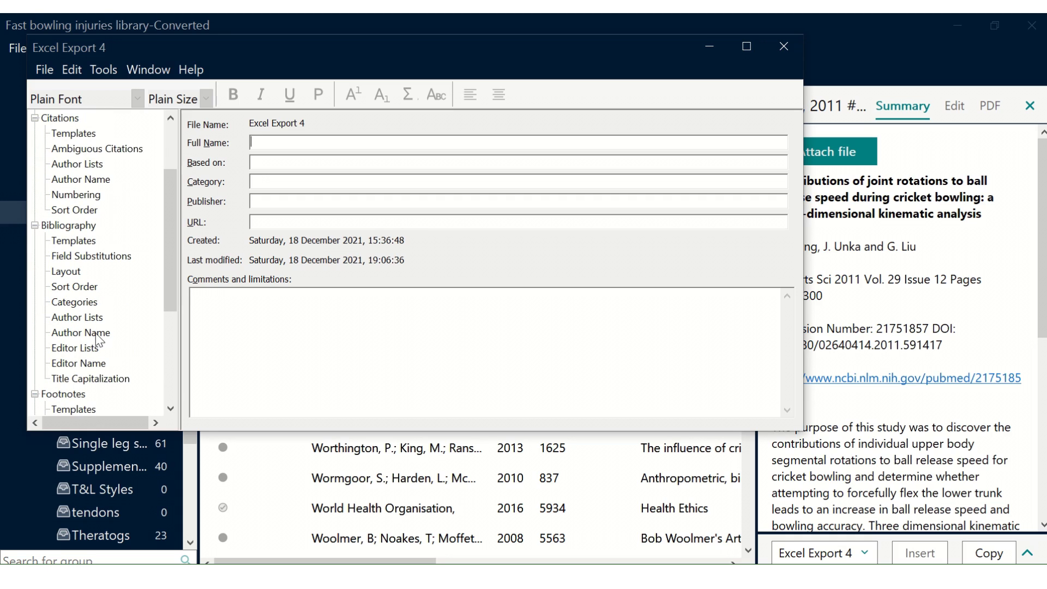
click(99, 335)
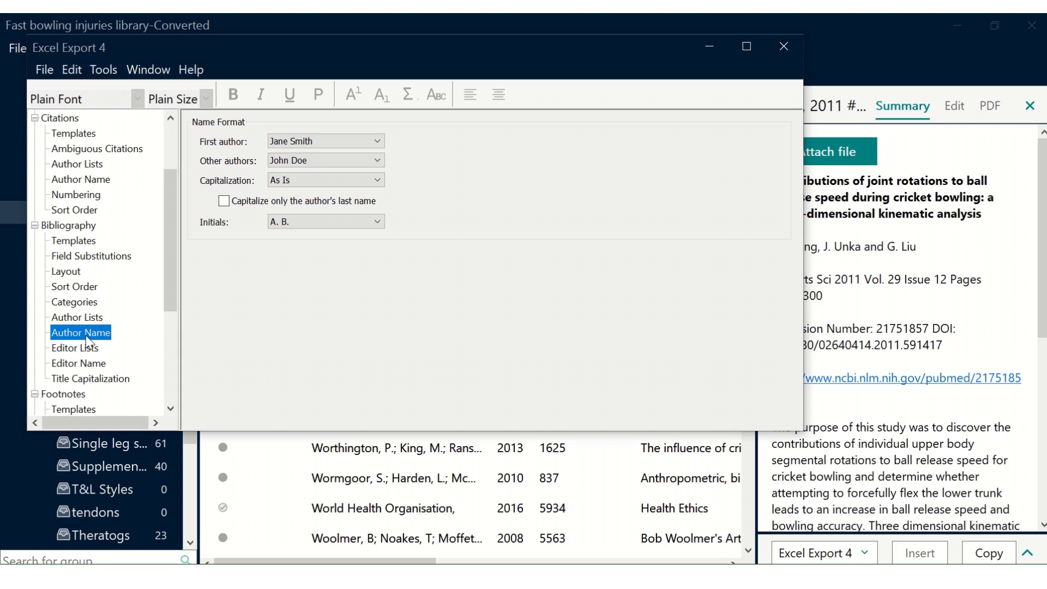
Set first and other authors to 'Smith, Jane' surname-first format and save the style.
click(310, 144)
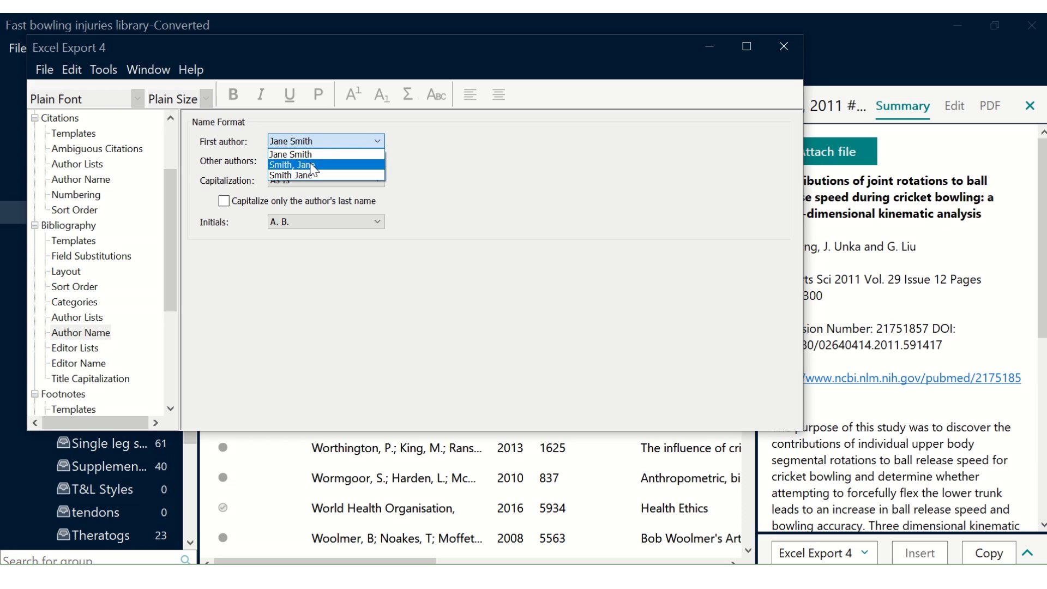
click(312, 165)
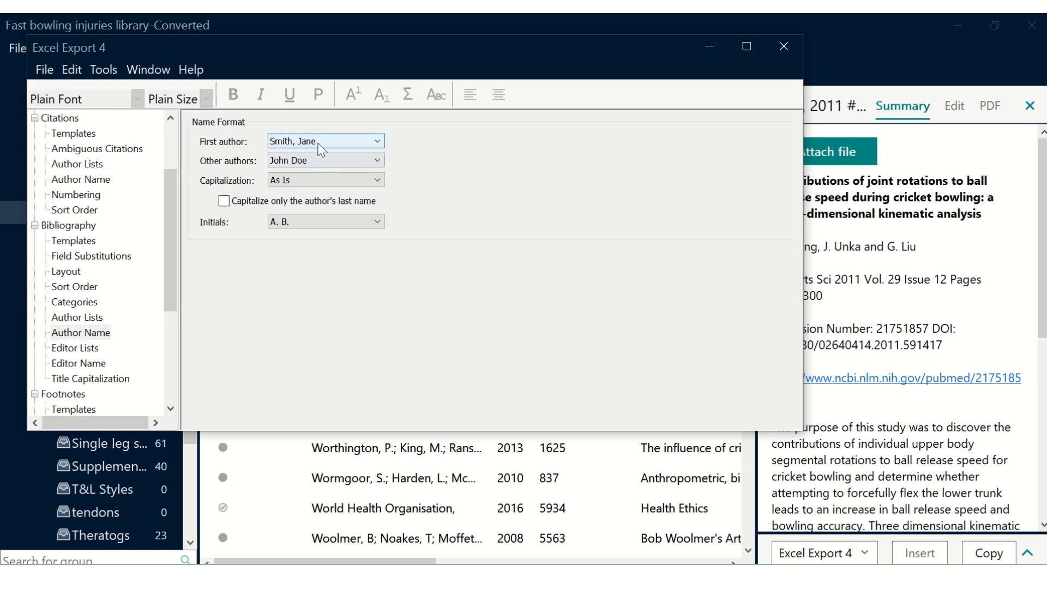
click(318, 163)
click(318, 184)
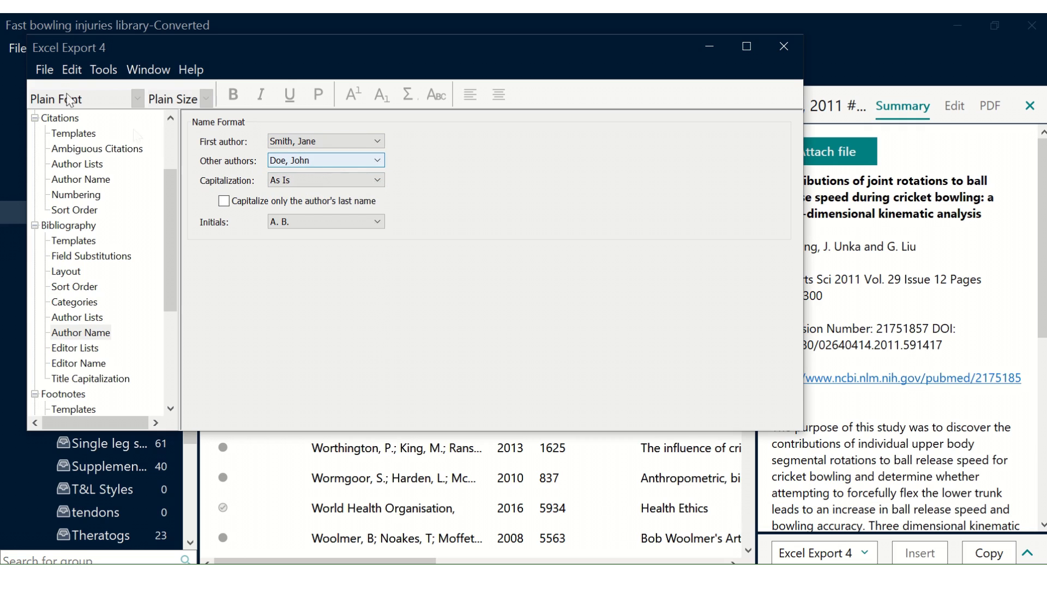
click(44, 70)
click(55, 194)
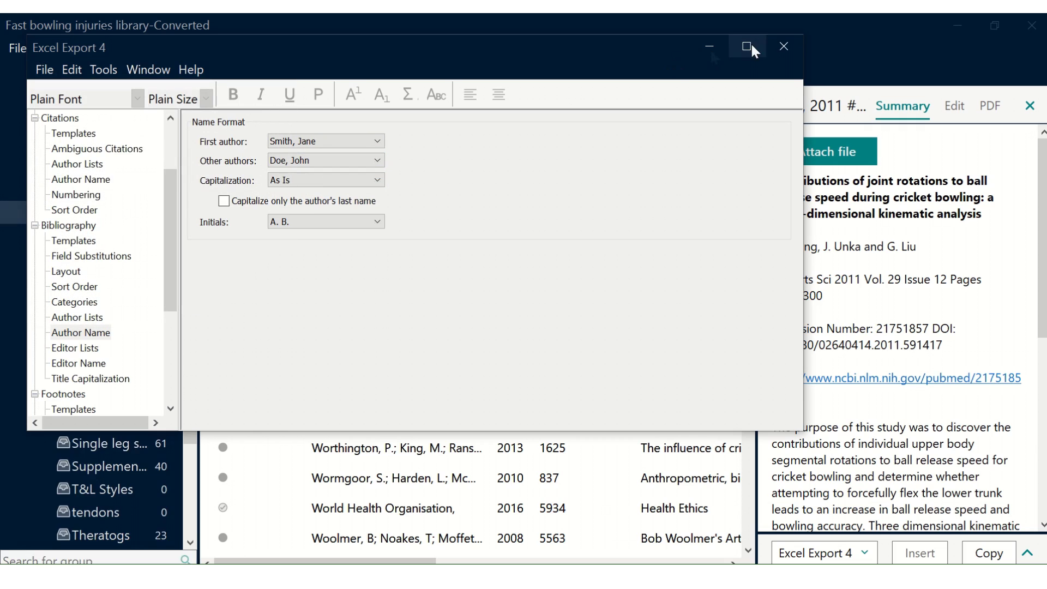
click(782, 45)
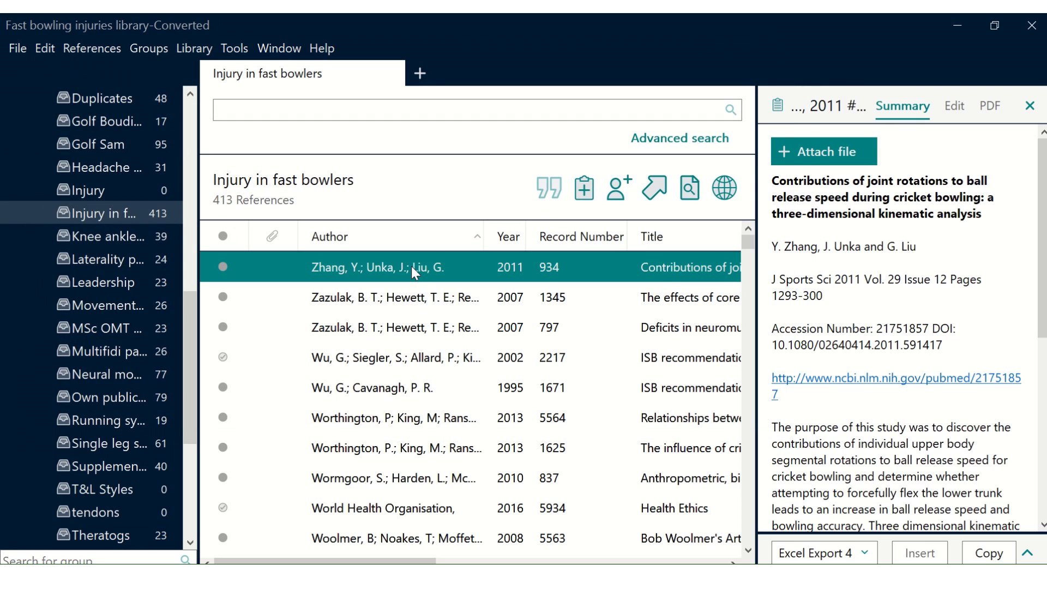
Copy the four references from Zhang to Wu as formatted references and return to Excel.
shift+click(393, 359)
right_click(365, 281)
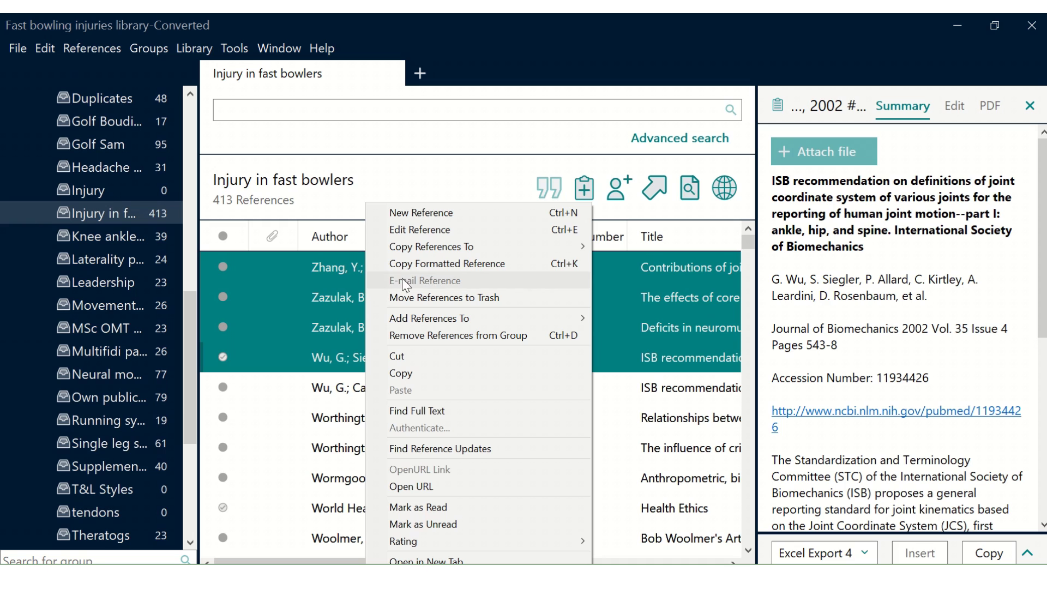
click(418, 263)
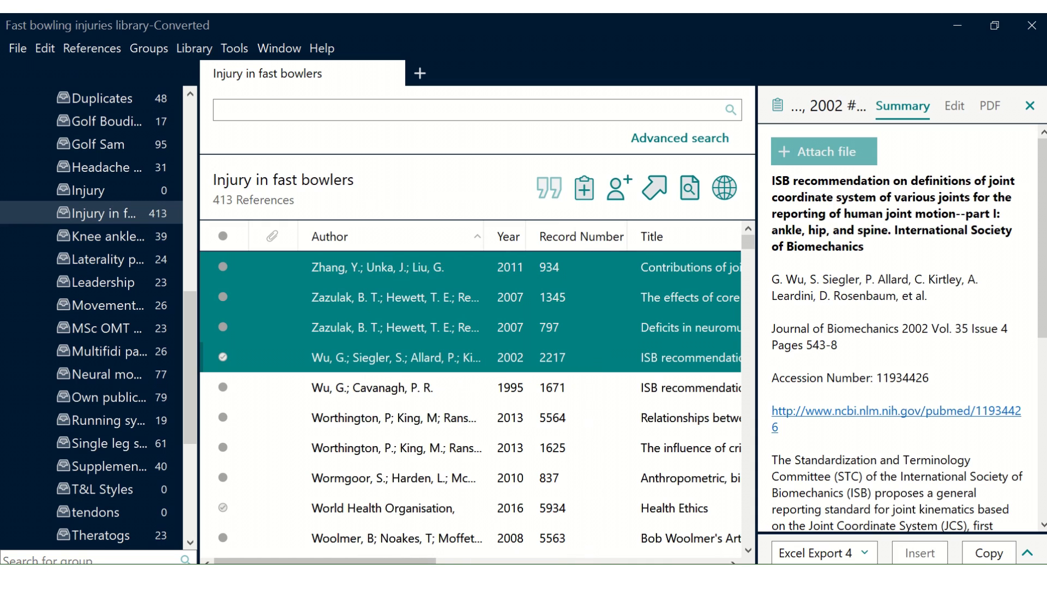
key(alt+Tab)
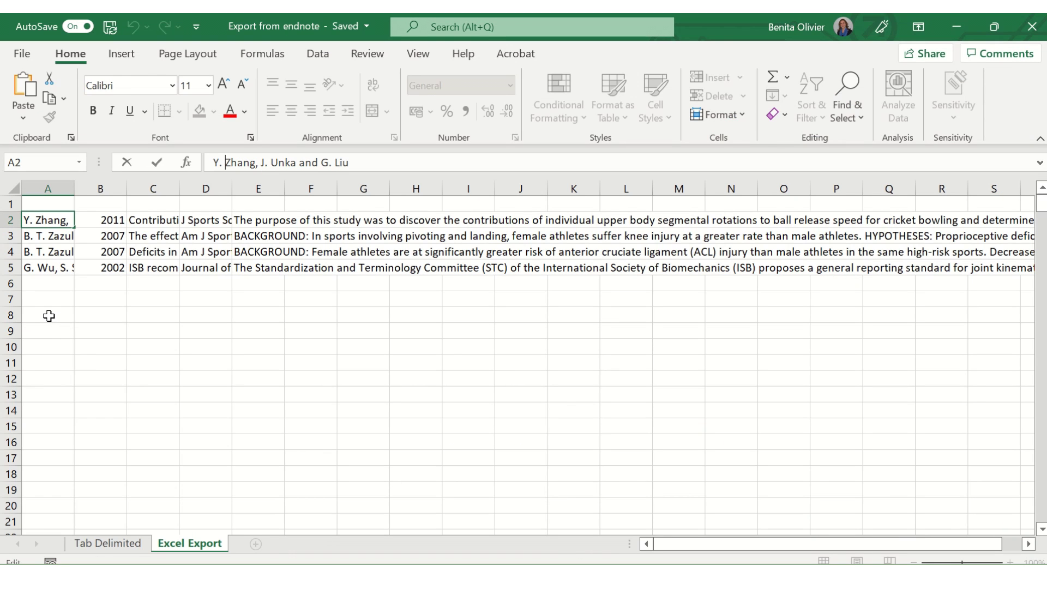
Paste the four references at A8 with Keep Source Formatting.
right_click(46, 318)
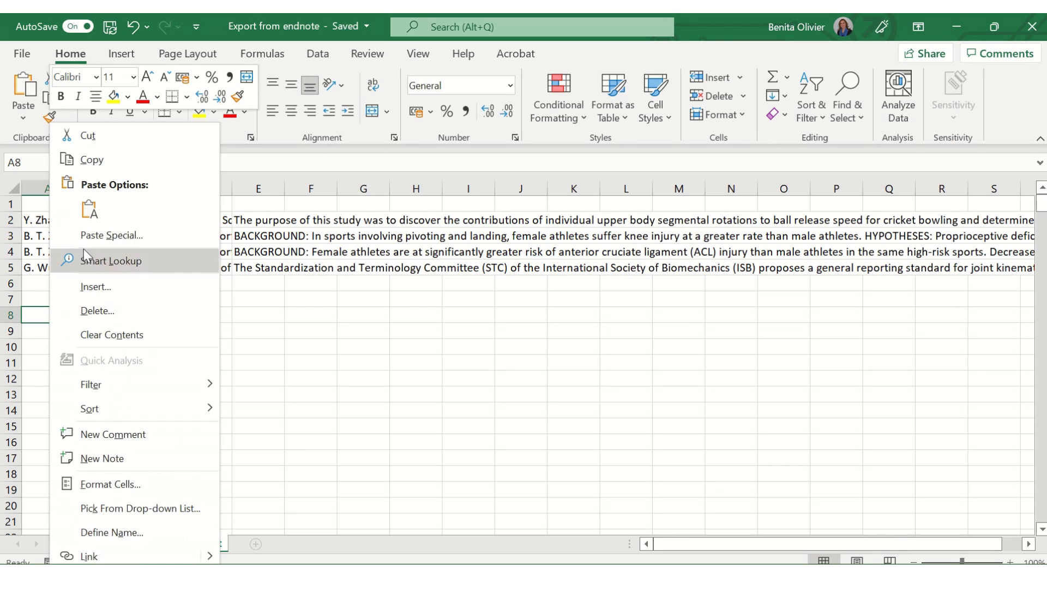
click(88, 209)
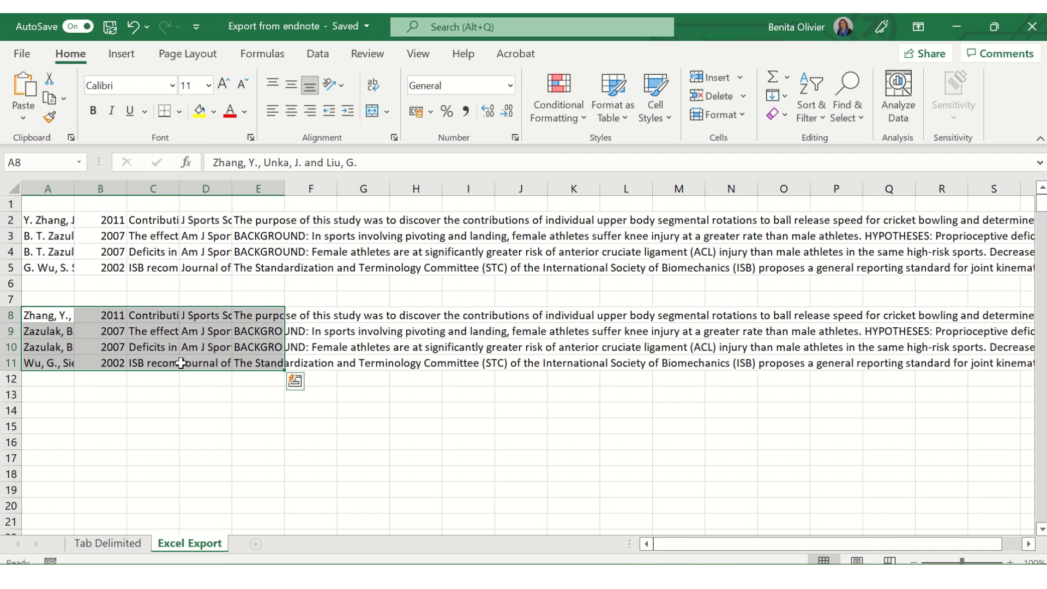
click(49, 320)
Verify the A9–A11 author lists show surnames first, then select row 1 across A1:O1.
click(49, 334)
click(51, 349)
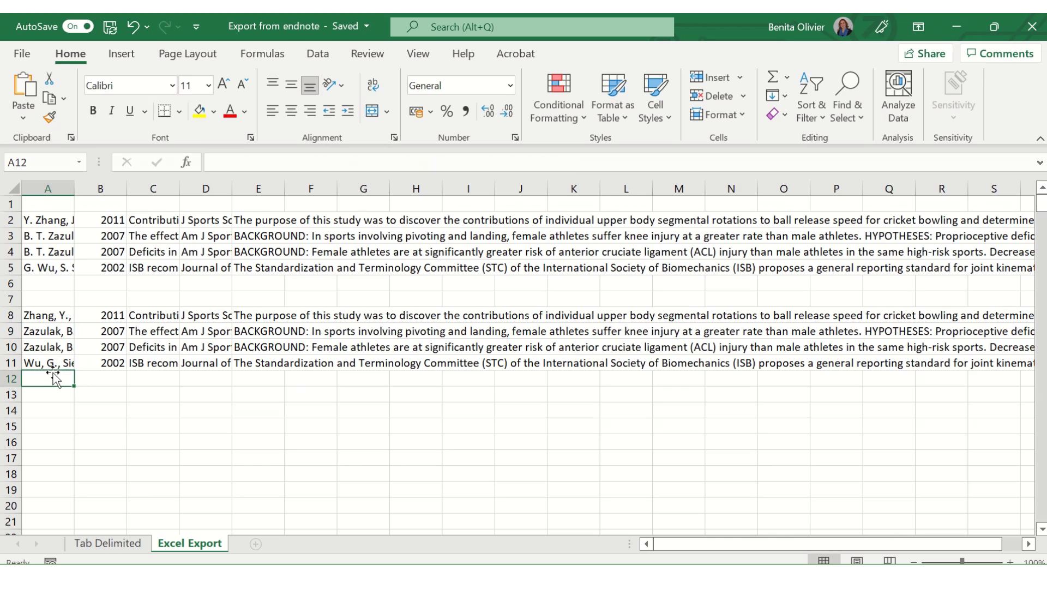
click(49, 363)
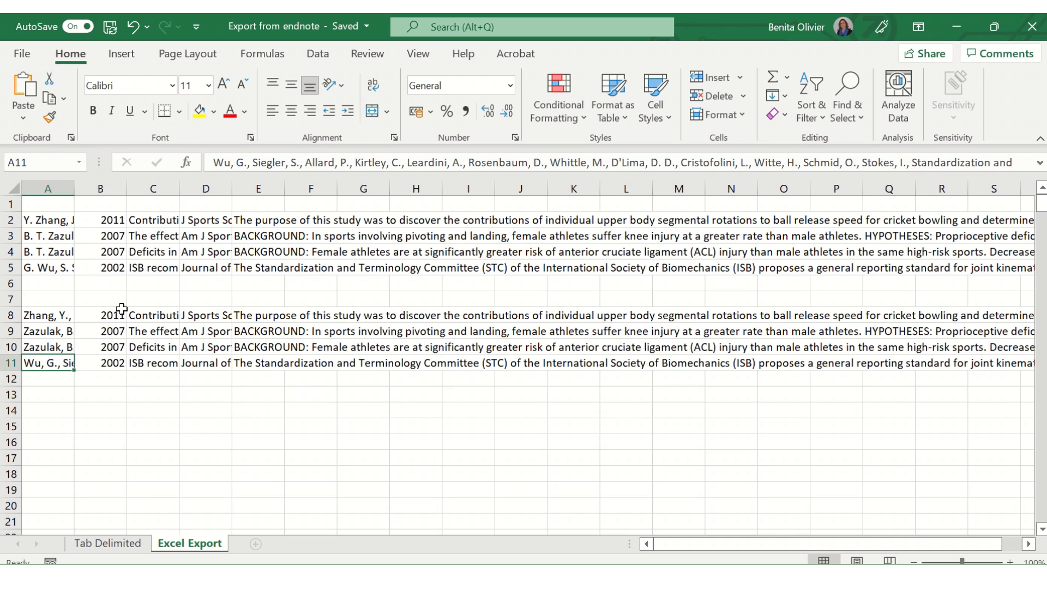
drag(45, 206, 776, 206)
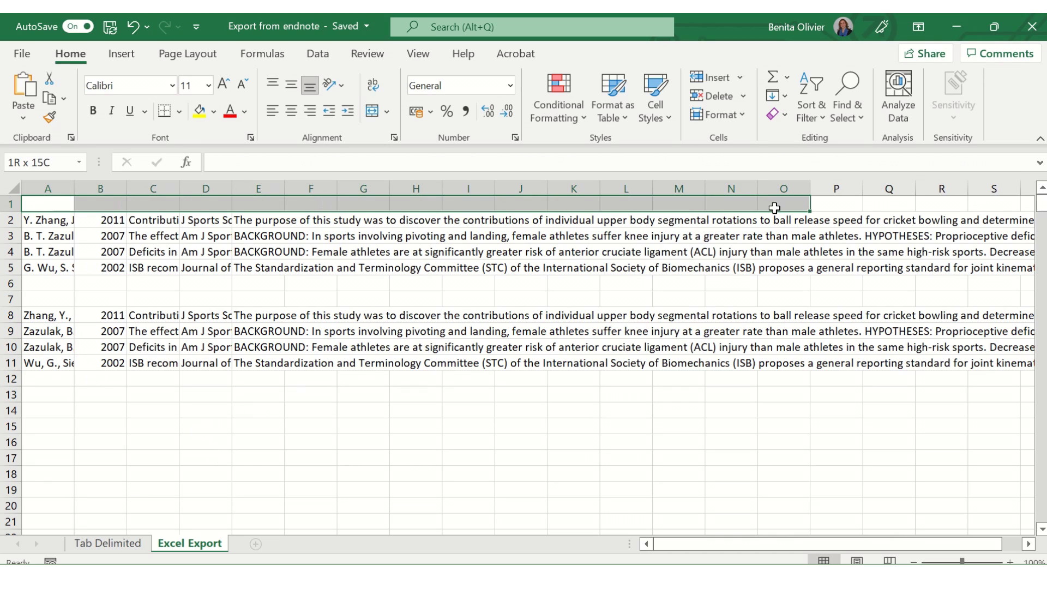